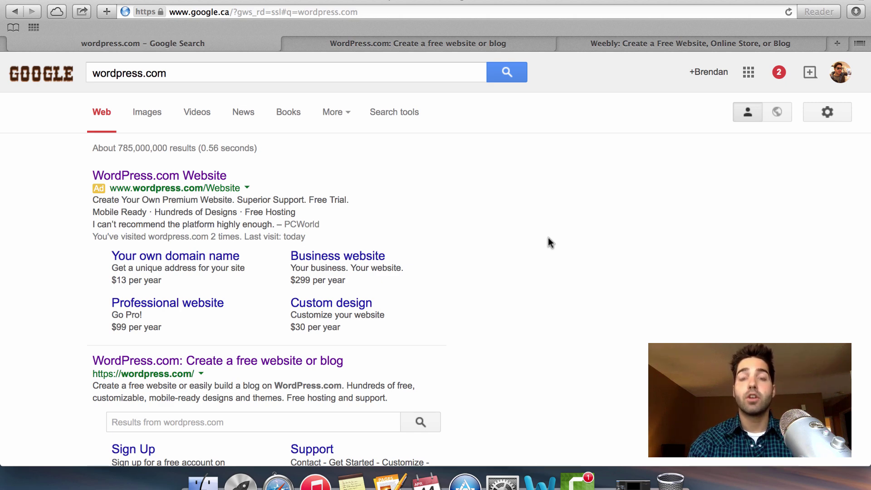
Step: Scroll the wordpress.com search results down to the 'WordPress.com: Create a free website or blog' result
{"action": "scroll", "coordinate": [548, 238], "scroll_direction": "down", "scroll_amount": 3}
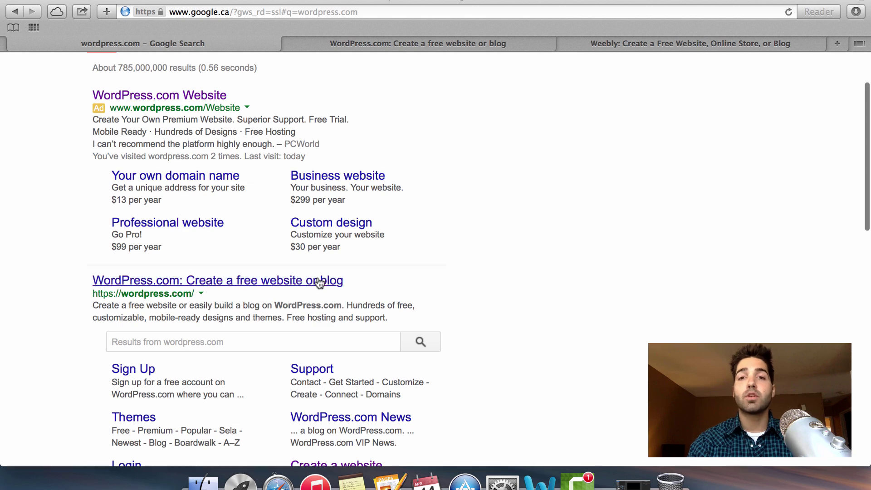
Step: From the WordPress.com result, start a new website and create it with a chosen blog address
{"action": "left_click", "coordinate": [320, 281]}
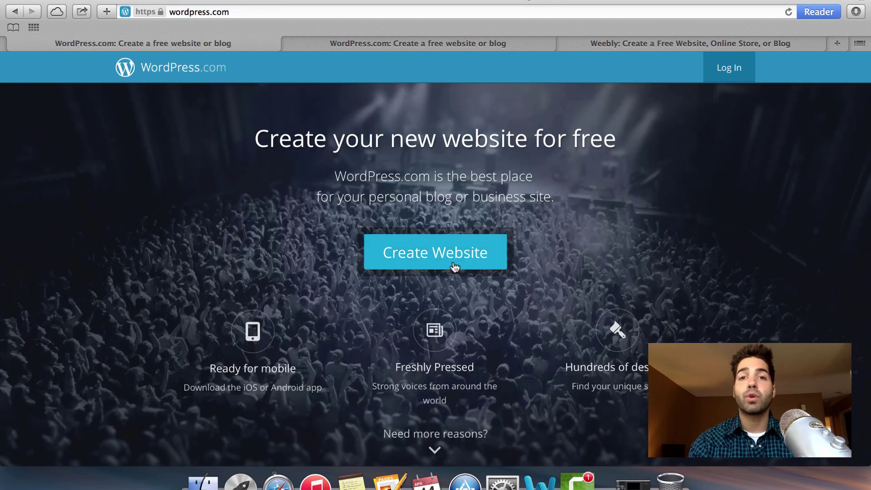
{"action": "left_click", "coordinate": [439, 263]}
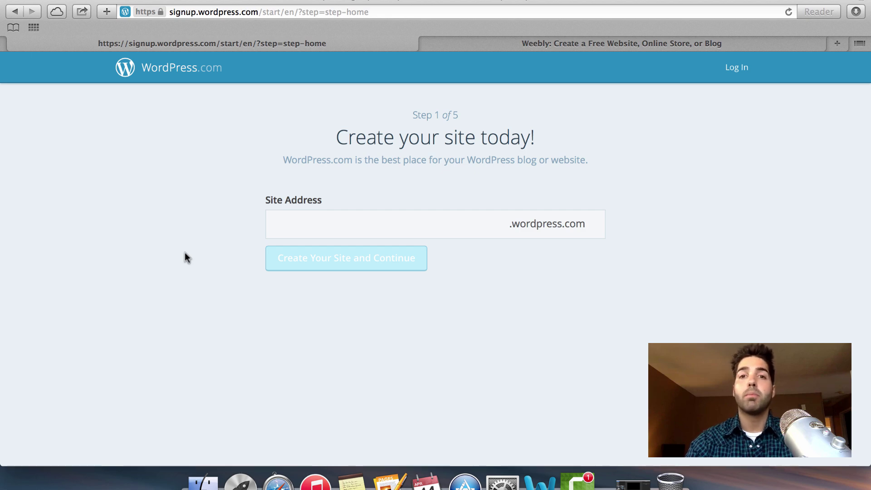
{"action": "type", "text": "brendanmaceblog"}
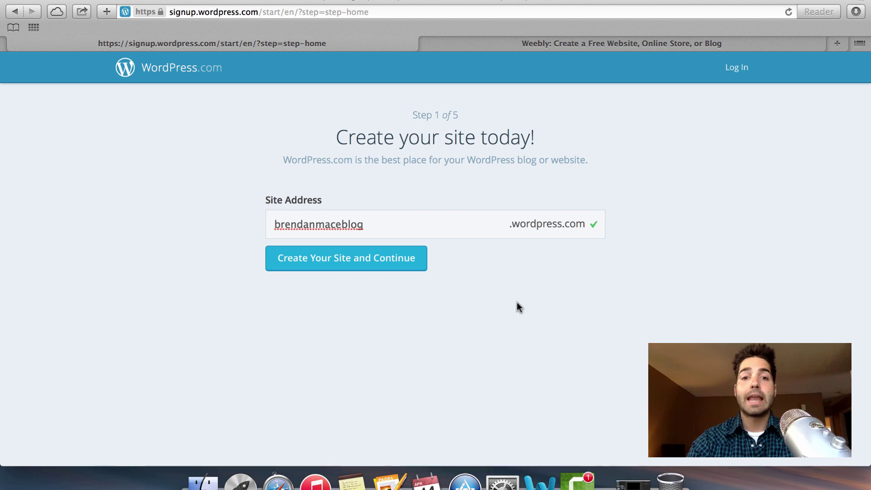
{"action": "left_click", "coordinate": [390, 268]}
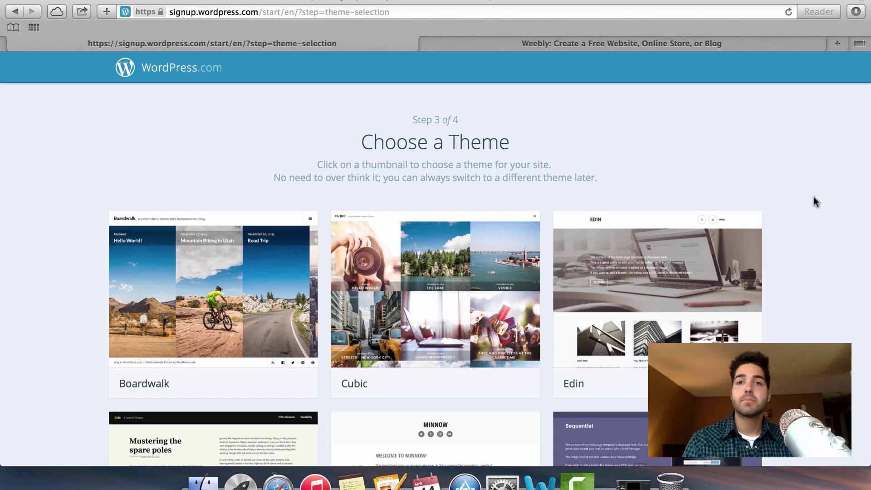
Step: Scroll through the theme choices and then the Free, Premium and Business plans
{"action": "scroll", "coordinate": [813, 198], "scroll_direction": "down", "scroll_amount": 5}
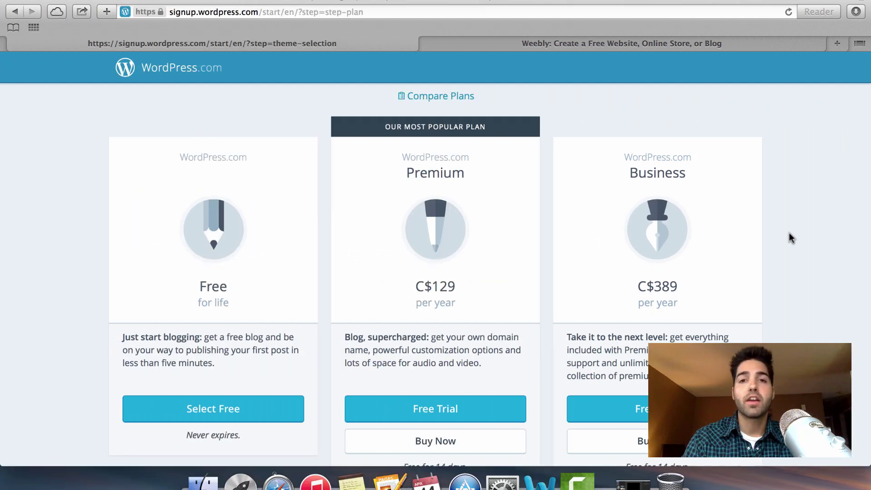
{"action": "scroll", "coordinate": [788, 232], "scroll_direction": "down", "scroll_amount": 3}
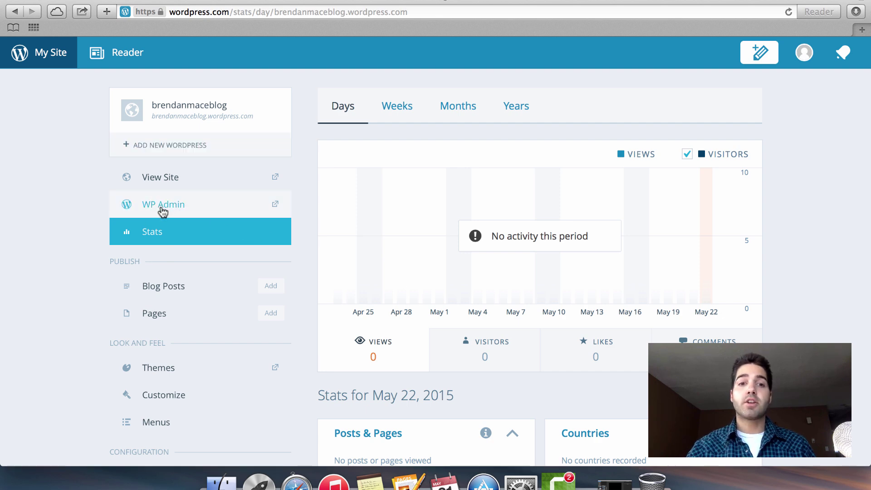
Step: Open the blog's WP Admin Dashboard from the My Site sidebar
{"action": "left_click", "coordinate": [184, 207]}
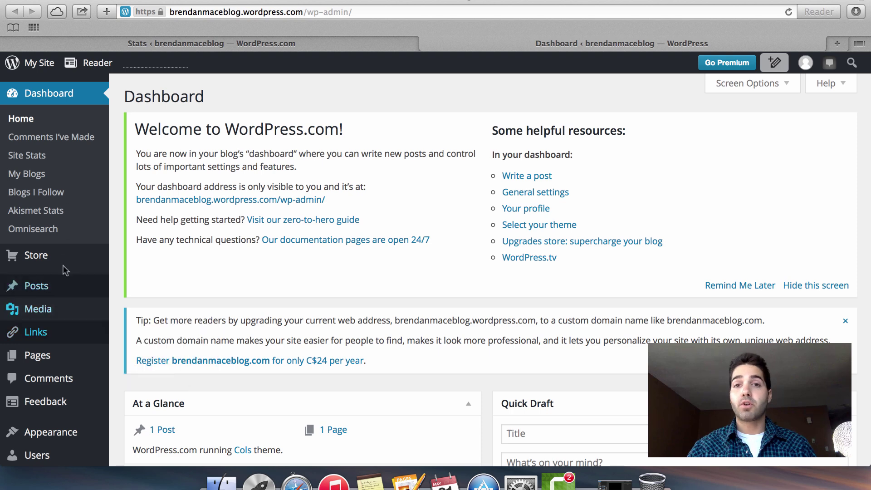
Step: Move the default 'Hello world!' post from the Posts list to the Trash
{"action": "mouse_move", "coordinate": [41, 291]}
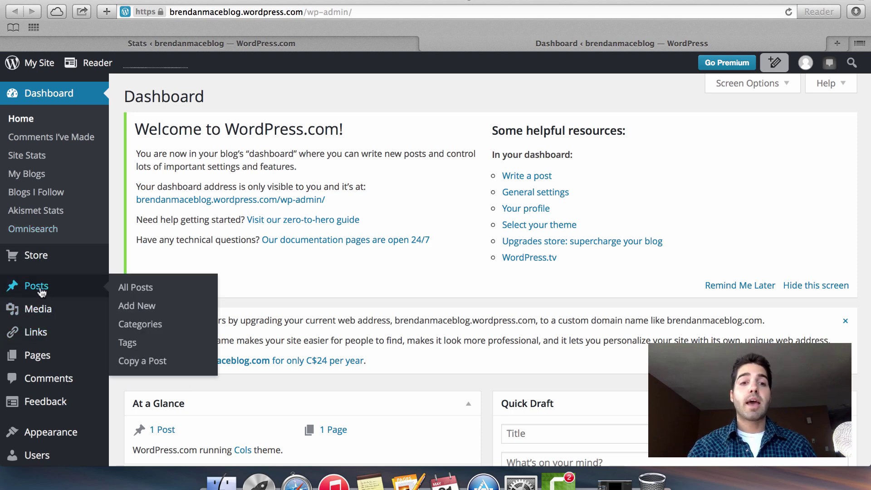
{"action": "left_click", "coordinate": [41, 291]}
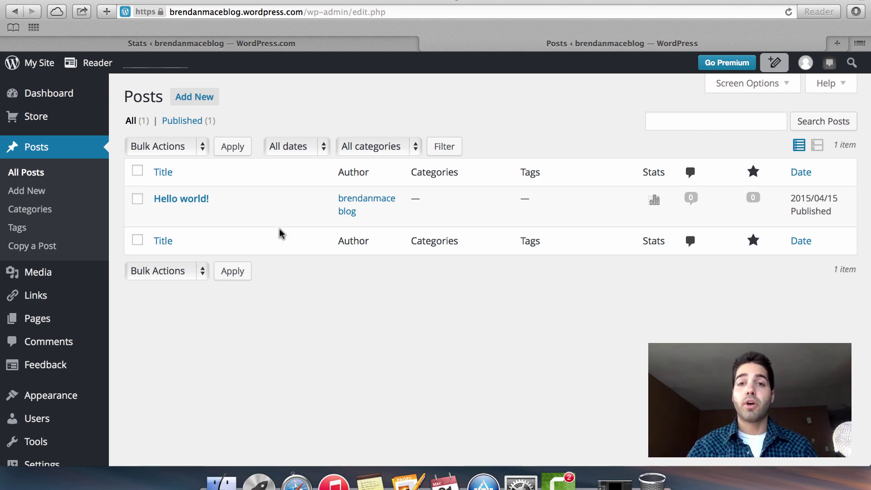
{"action": "mouse_move", "coordinate": [238, 206]}
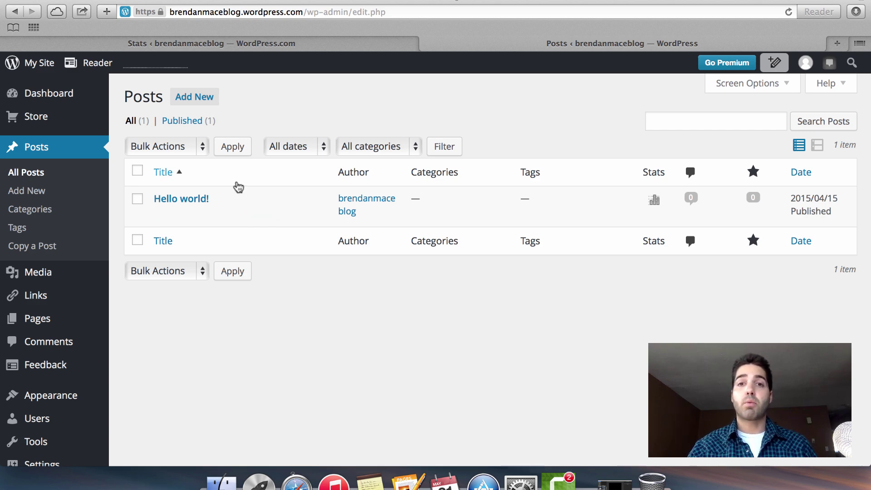
{"action": "mouse_move", "coordinate": [139, 202]}
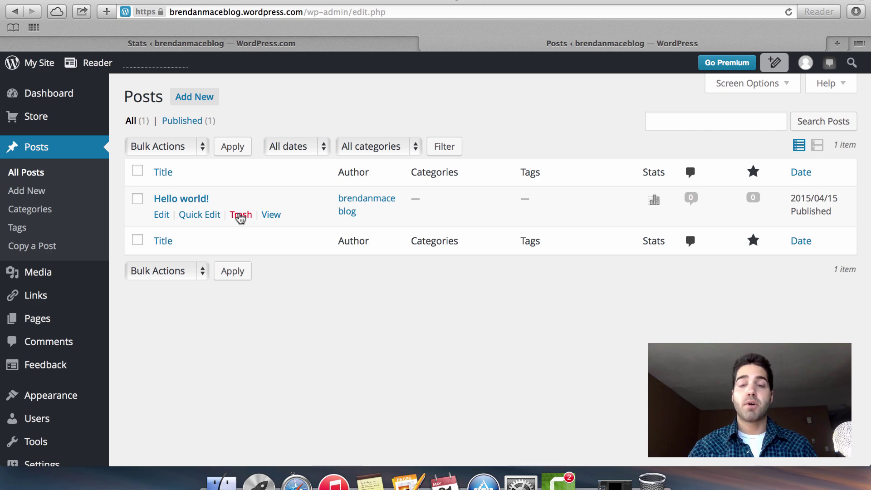
{"action": "left_click", "coordinate": [240, 215]}
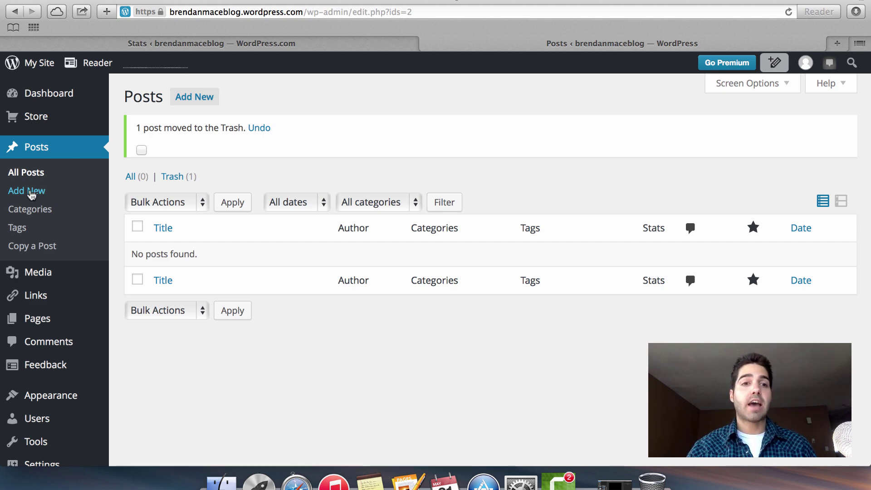
{"action": "left_click", "coordinate": [31, 192]}
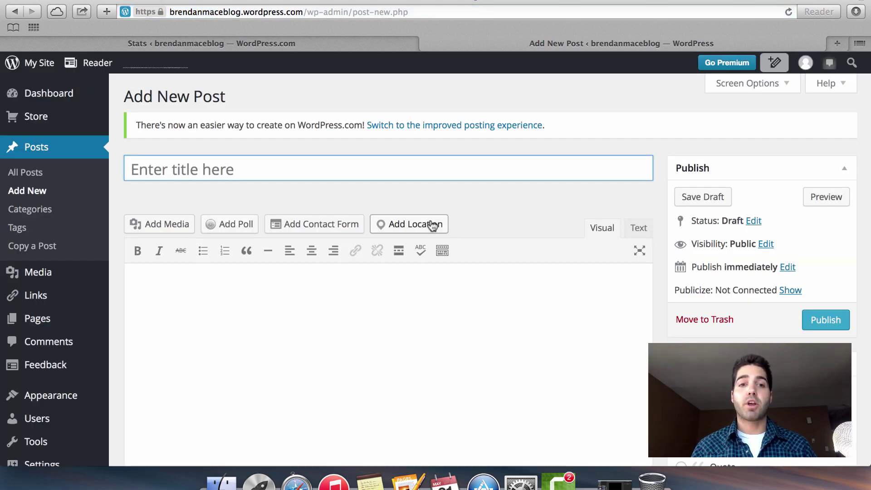
Step: Enter 'Example Post - Number 1' as the new post's title
{"action": "type", "text": "Exa"}
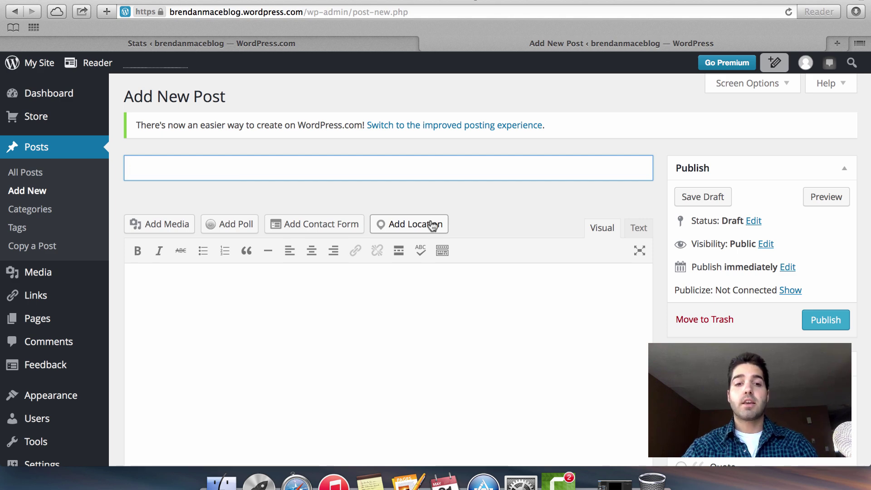
{"action": "type", "text": "mple"}
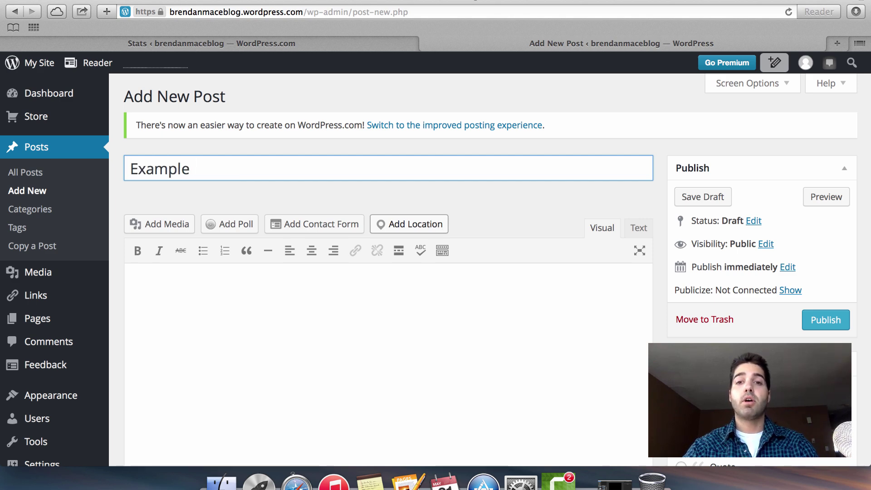
{"action": "type", "text": " Post - n"}
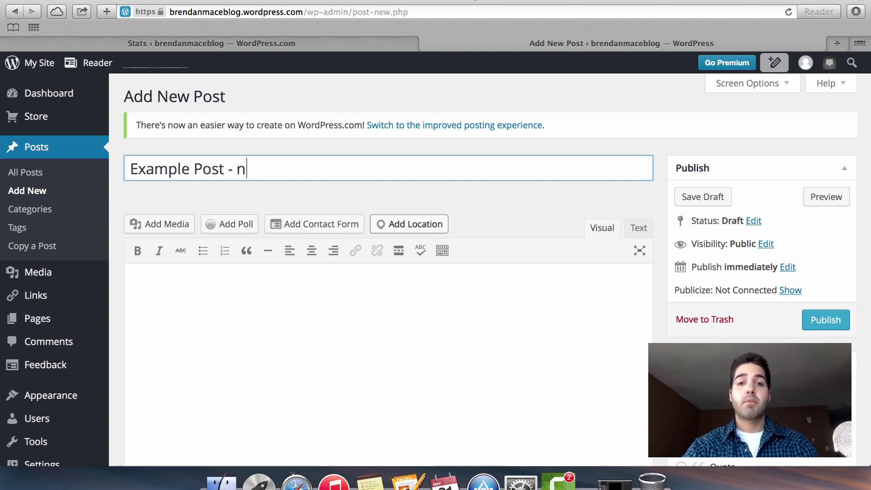
{"action": "key", "text": "BackSpace"}
{"action": "type", "text": "Number 1"}
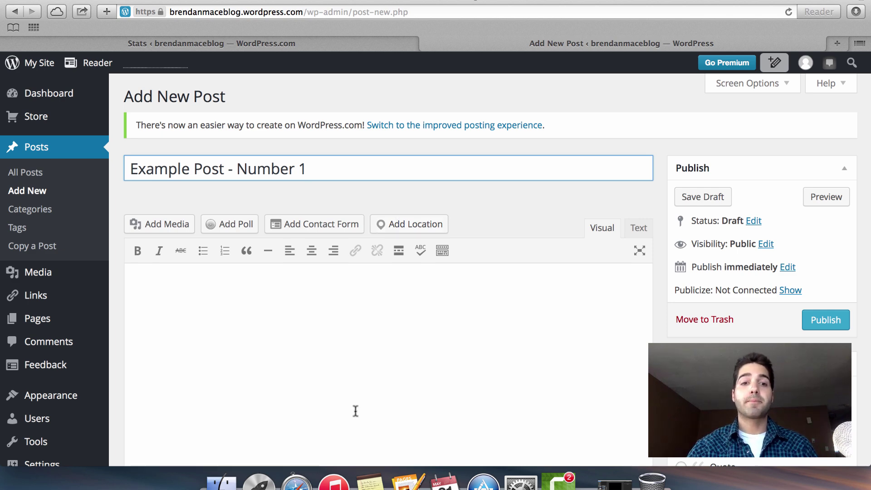
Step: Write 'Example content....' as the first paragraph of the post body
{"action": "left_click", "coordinate": [376, 361]}
{"action": "scroll", "coordinate": [376, 361], "scroll_direction": "down", "scroll_amount": 1}
{"action": "scroll", "coordinate": [376, 358], "scroll_direction": "down", "scroll_amount": 1}
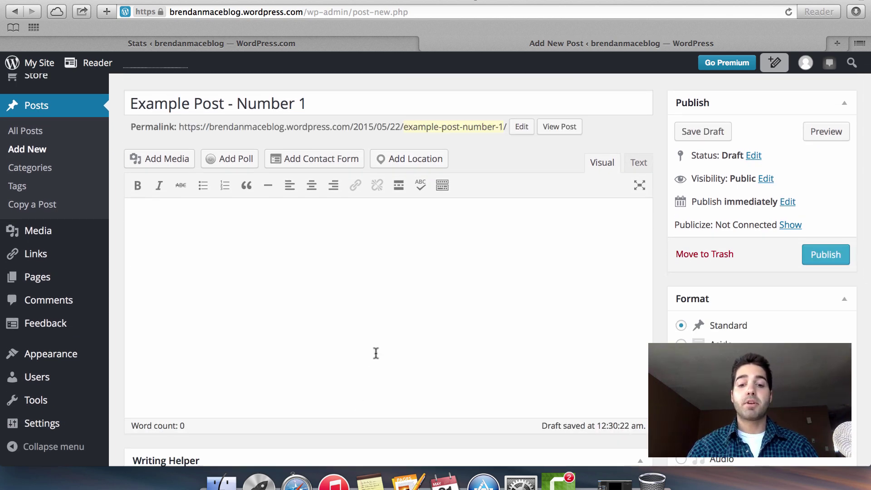
{"action": "type", "text": "Exampl"}
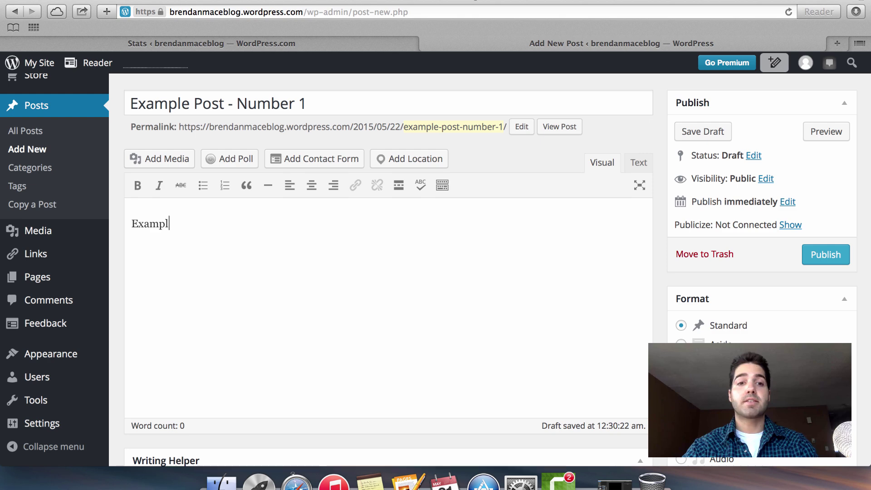
{"action": "type", "text": "e content...."}
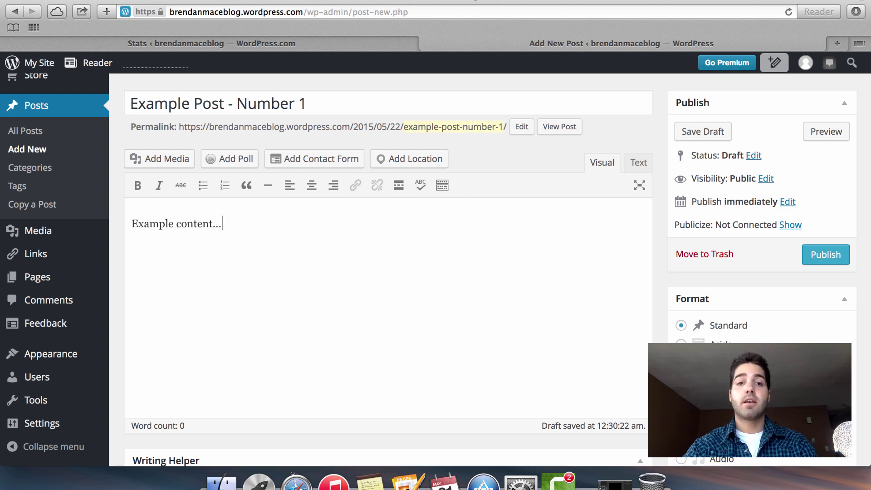
{"action": "key", "text": "Return"}
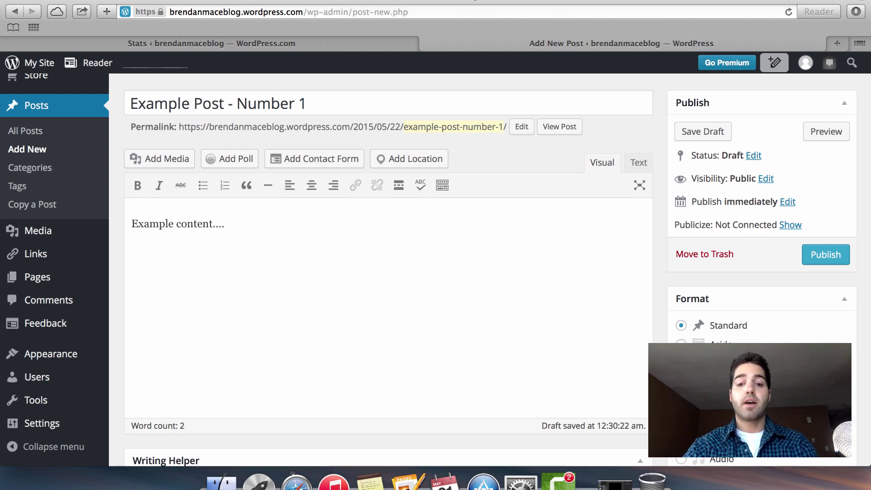
Step: Add 'This is my first blog post…' ending with 'blue widgets.', then begin a new paragraph
{"action": "type", "text": "This is my firs"}
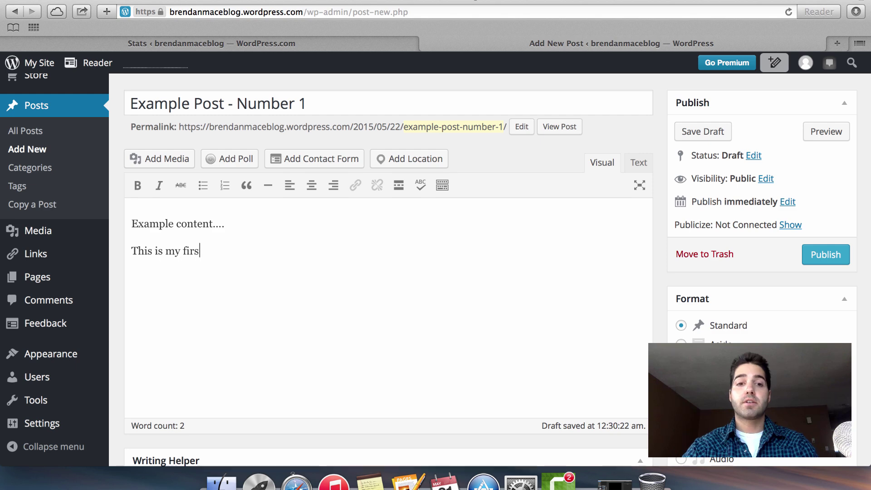
{"action": "type", "text": "t blog se"}
{"action": "key", "text": "BackSpace"}
{"action": "key", "text": "BackSpace"}
{"action": "type", "text": "p"}
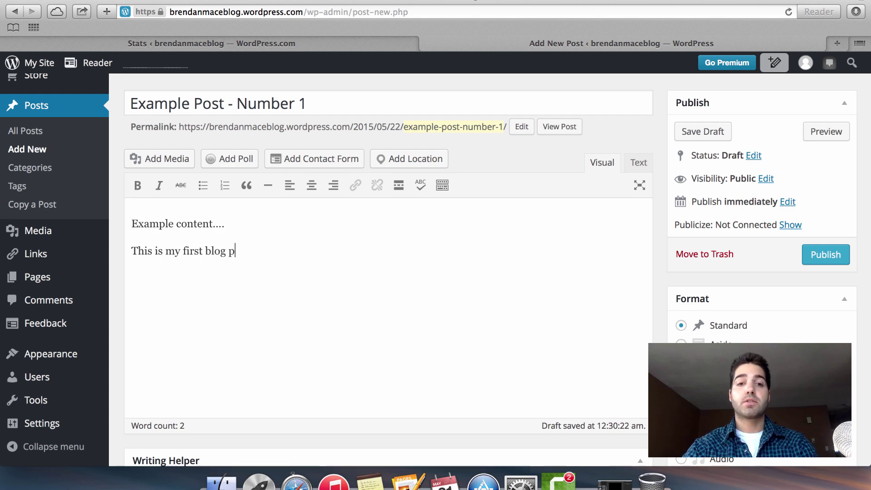
{"action": "type", "text": "ost. Will be "}
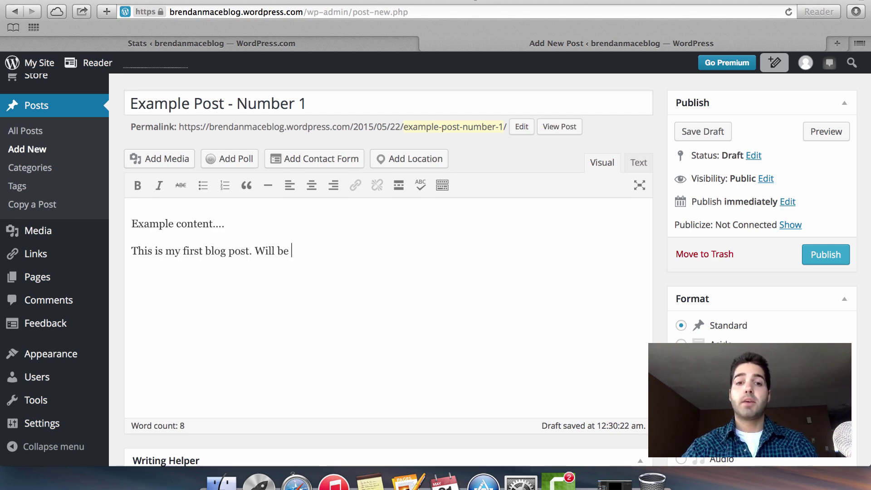
{"action": "type", "text": "keeping this b"}
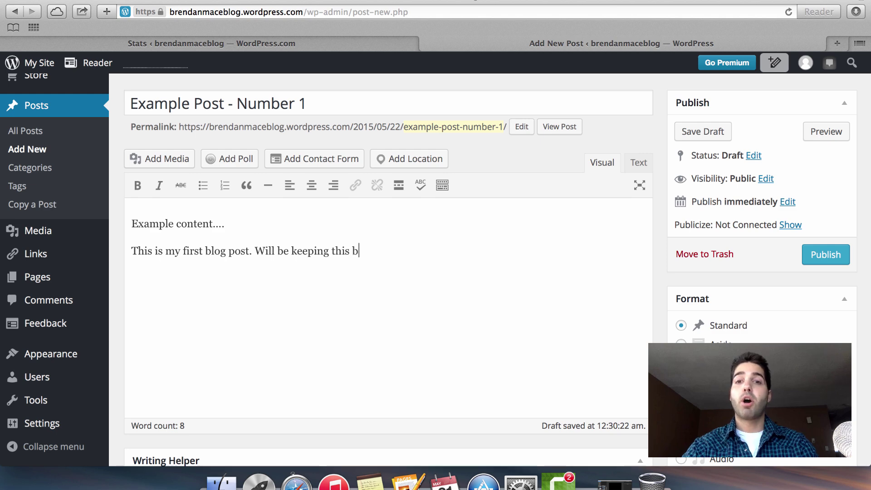
{"action": "type", "text": "log fresh "}
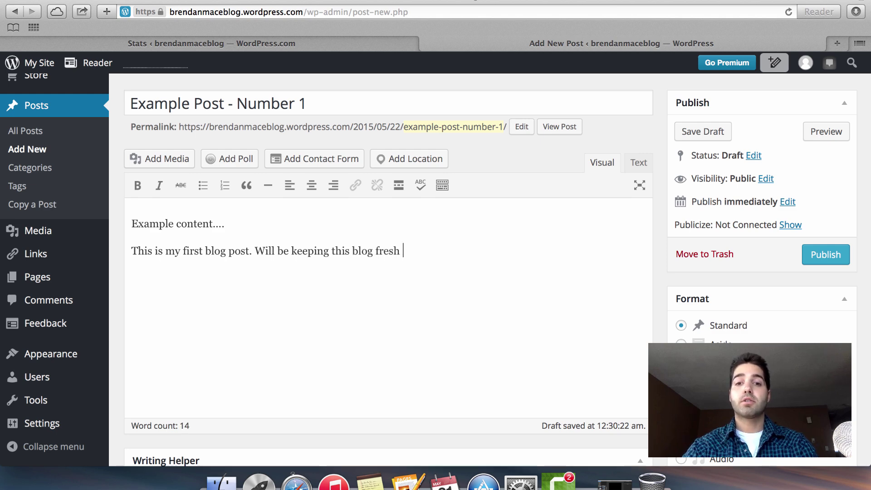
{"action": "type", "text": "with loads o"}
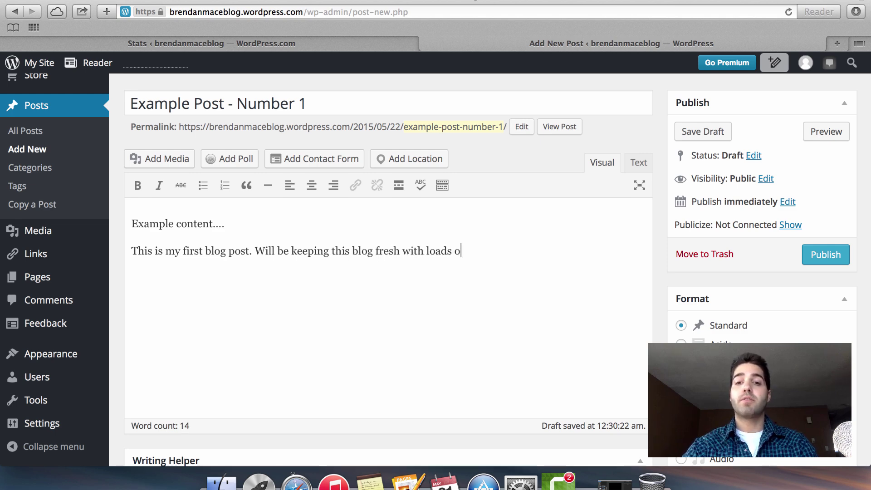
{"action": "type", "text": "f new conet"}
{"action": "key", "text": "BackSpace"}
{"action": "key", "text": "BackSpace"}
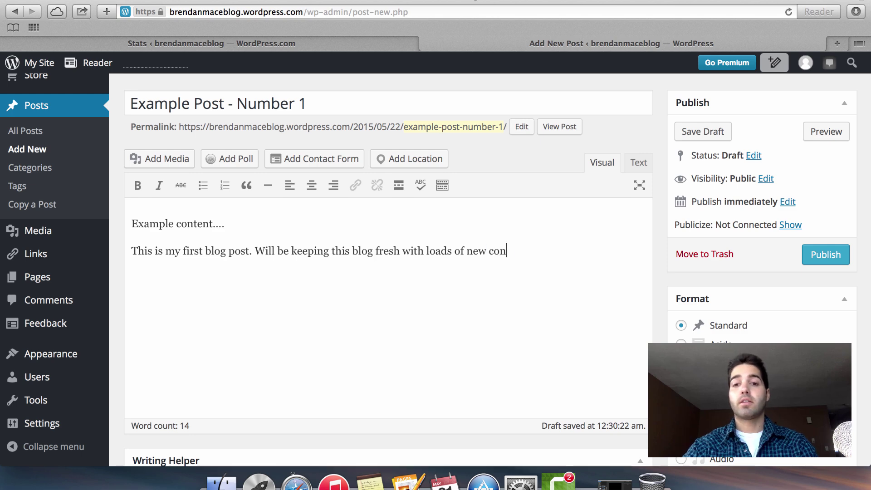
{"action": "type", "text": "tnet"}
{"action": "key", "text": "BackSpace"}
{"action": "key", "text": "BackSpace"}
{"action": "key", "text": "BackSpace"}
{"action": "key", "text": "BackSpace"}
{"action": "type", "text": "ent "}
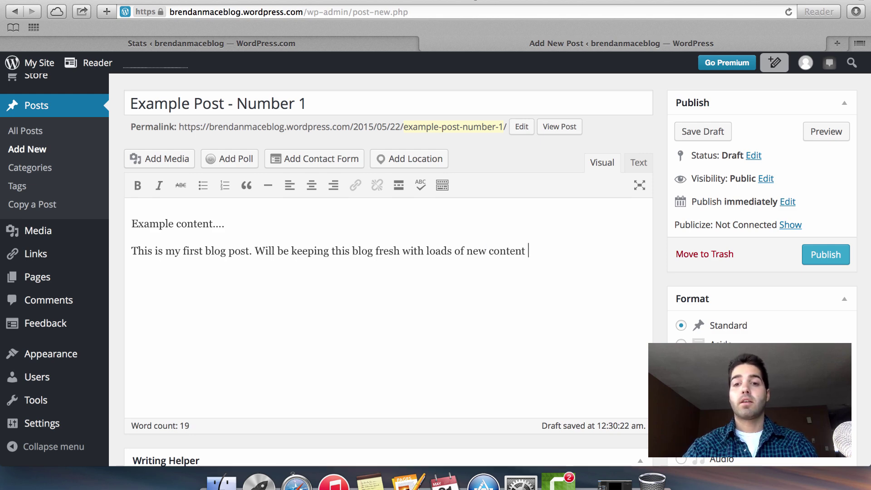
{"action": "type", "text": "about \"bl"}
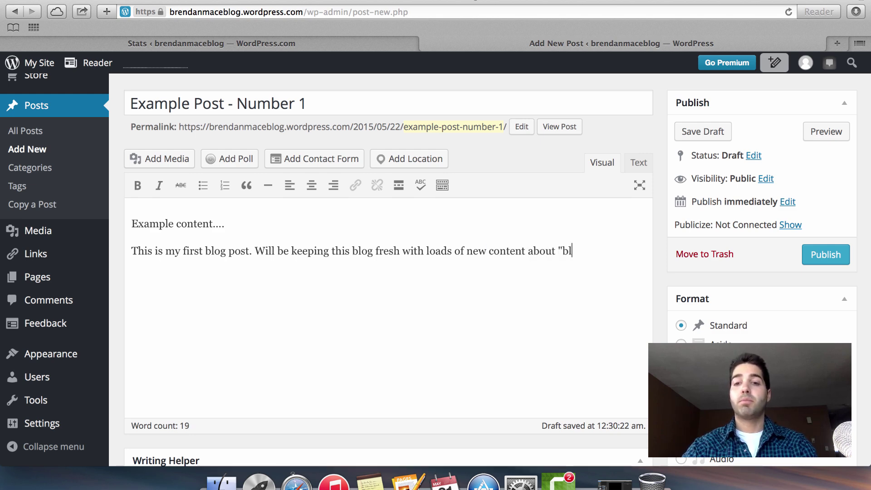
{"action": "type", "text": "ue widgets"}
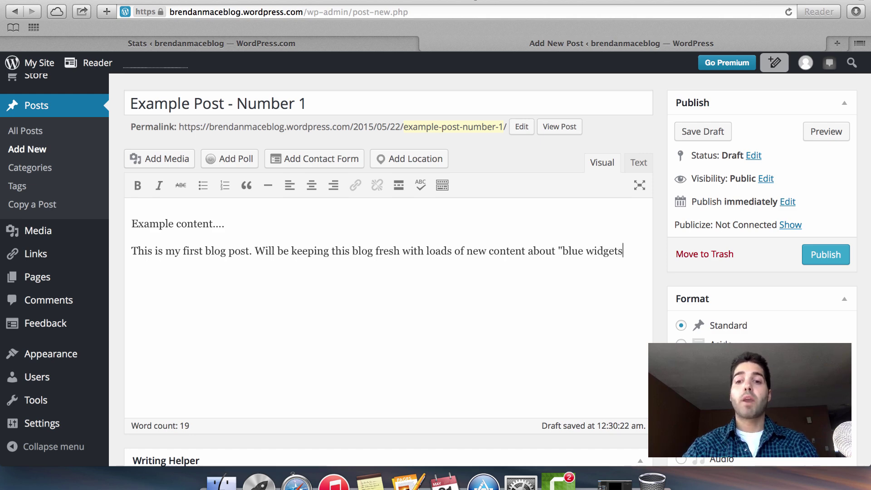
{"action": "type", "text": ".\""}
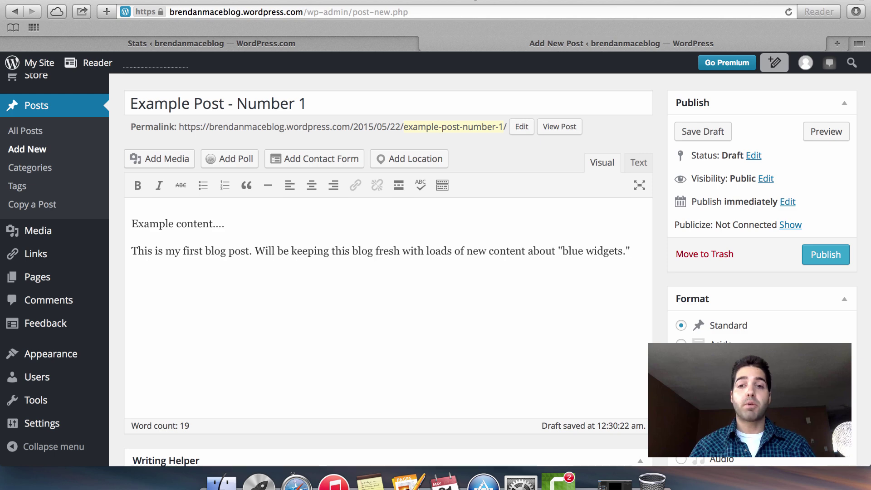
{"action": "key", "text": "Return"}
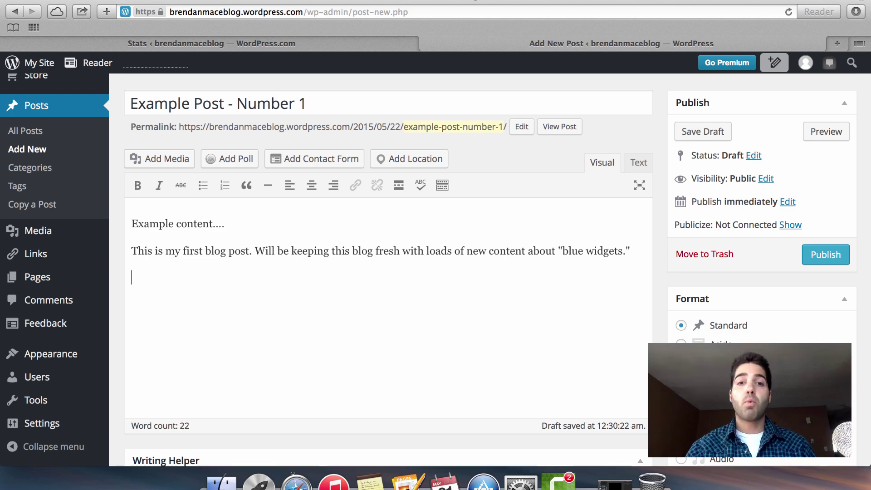
Step: Upload the photo jpg from the Desktop into the media library via Add Media
{"action": "left_click", "coordinate": [164, 163]}
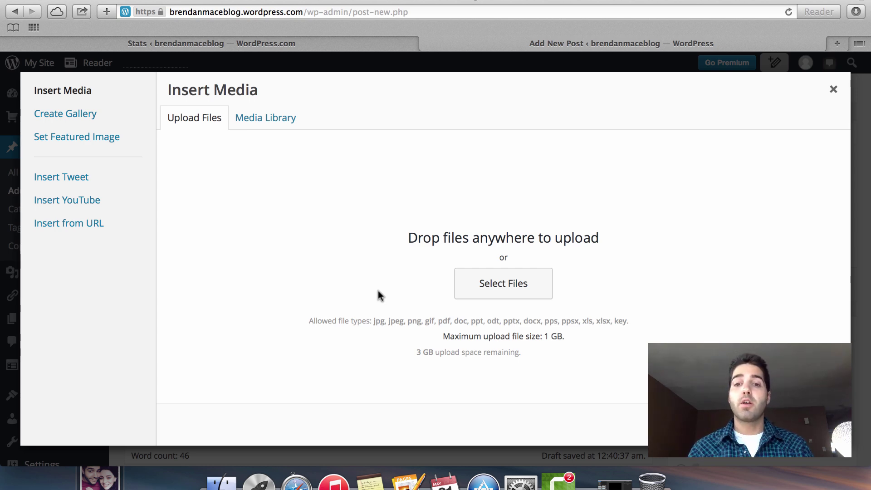
{"action": "left_click", "coordinate": [488, 293]}
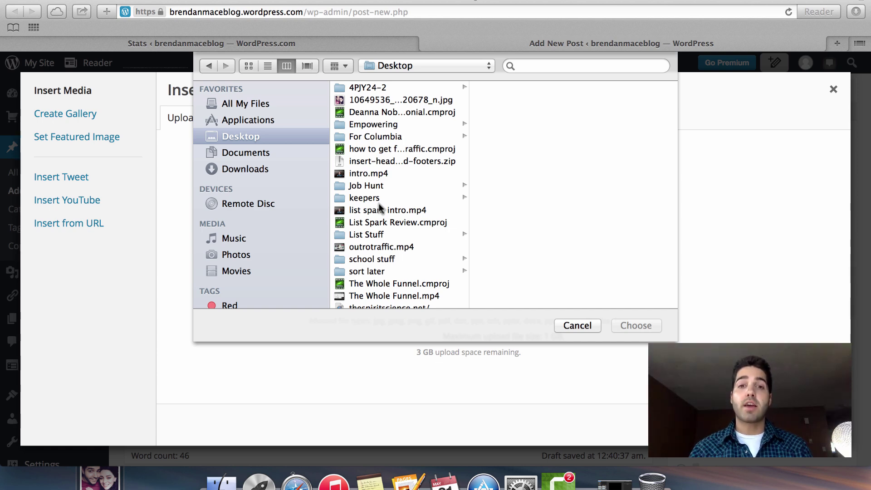
{"action": "left_click", "coordinate": [377, 99]}
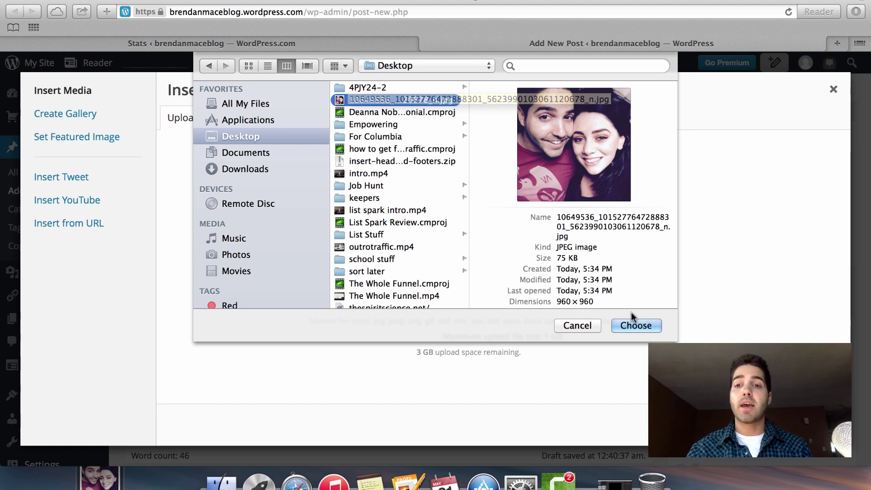
{"action": "left_click", "coordinate": [629, 327]}
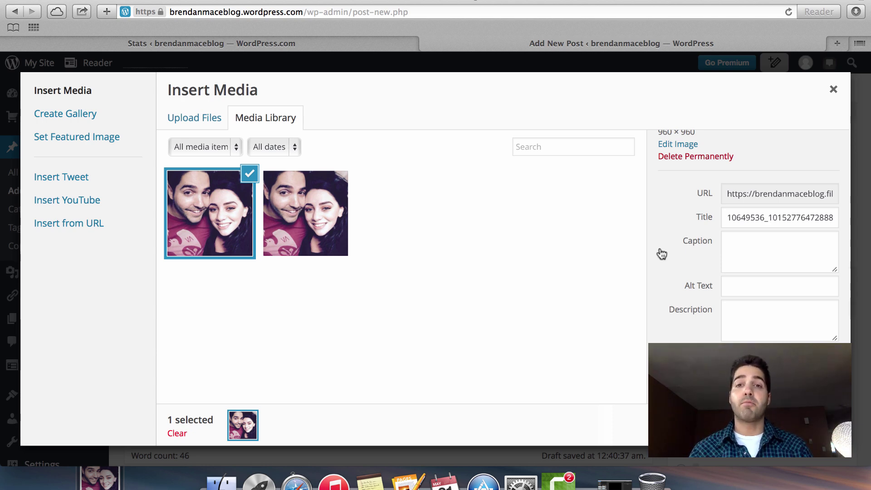
Step: Set the photo's display settings: Link To None, Alignment None, Size Medium 300 × 300
{"action": "scroll", "coordinate": [696, 268], "scroll_direction": "down", "scroll_amount": 3}
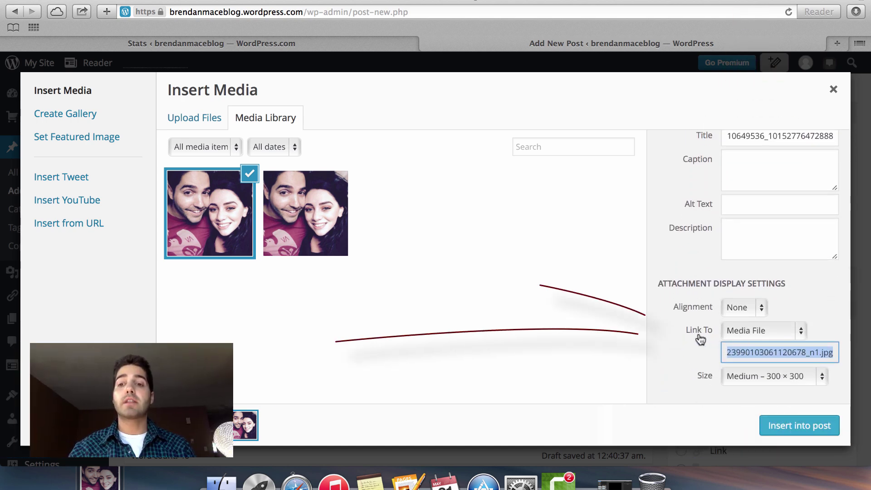
{"action": "left_click", "coordinate": [741, 330]}
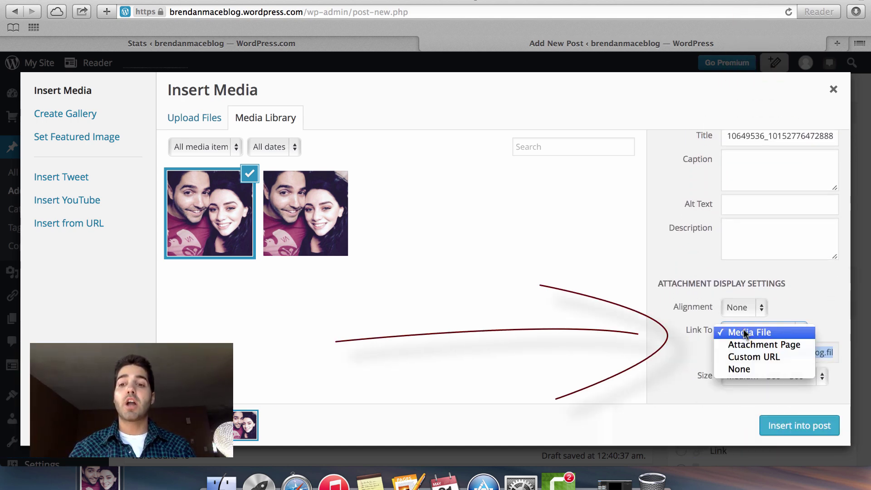
{"action": "left_click", "coordinate": [744, 372]}
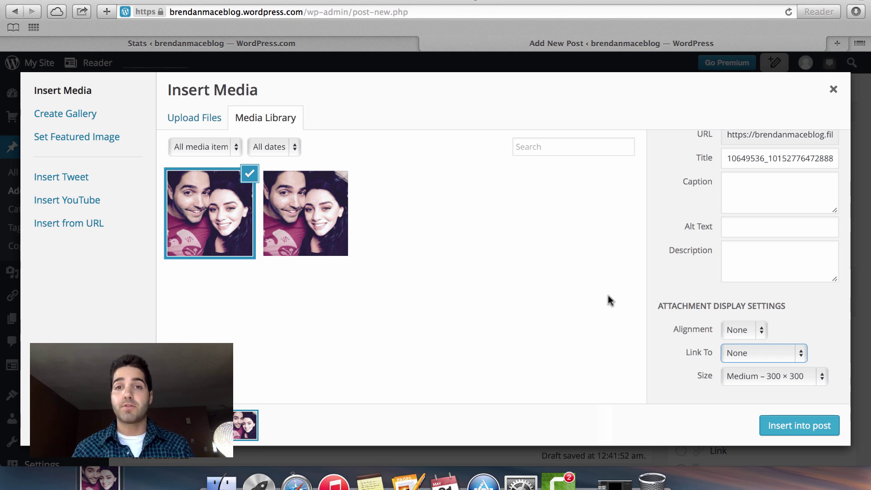
{"action": "left_click", "coordinate": [743, 330]}
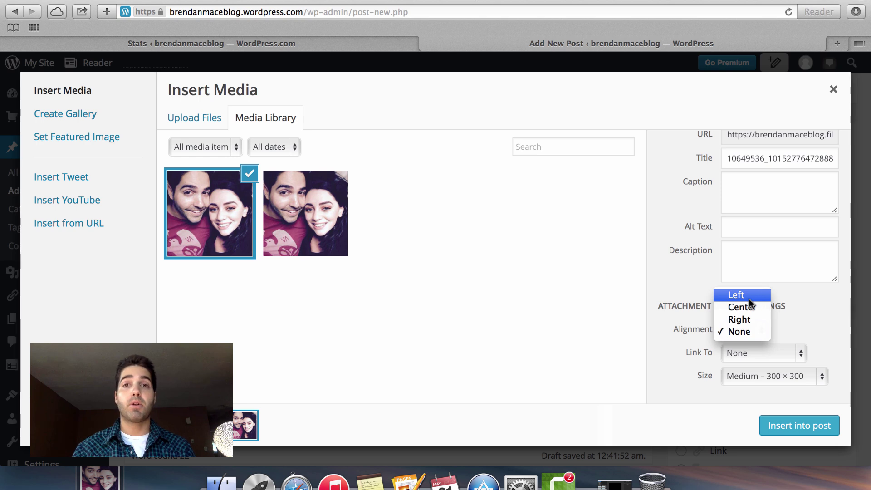
{"action": "left_click", "coordinate": [655, 316]}
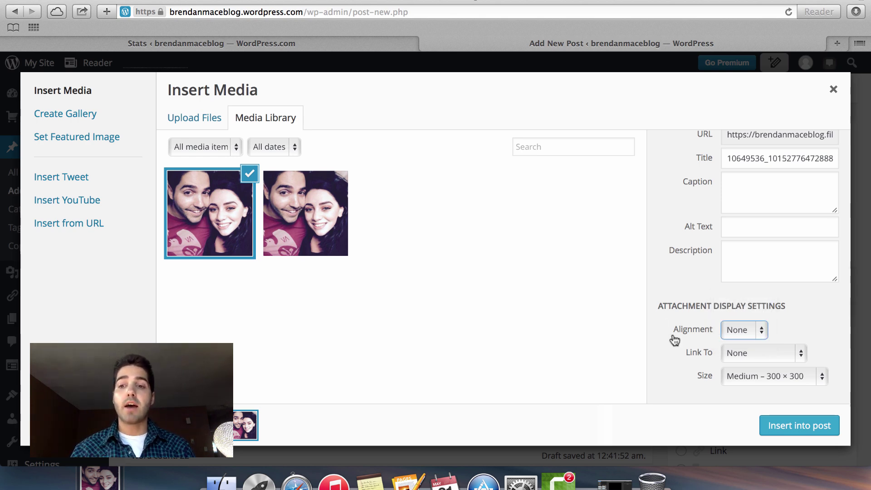
{"action": "left_click", "coordinate": [735, 376]}
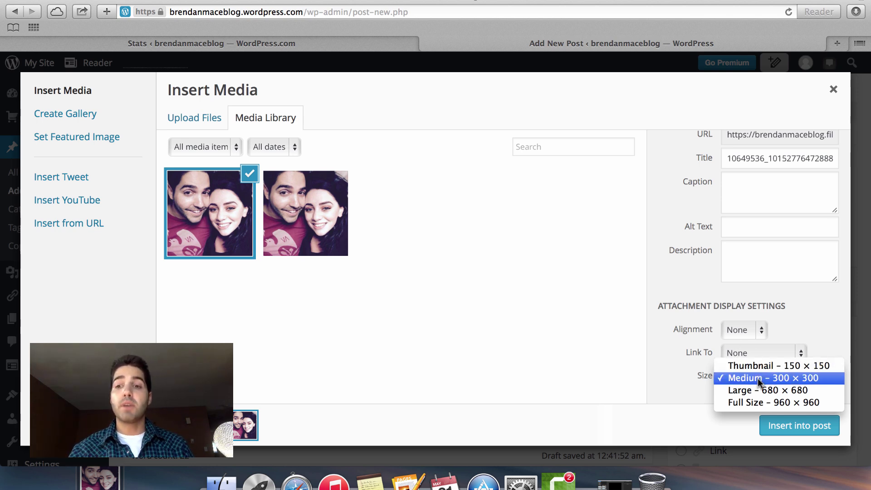
{"action": "left_click", "coordinate": [757, 377]}
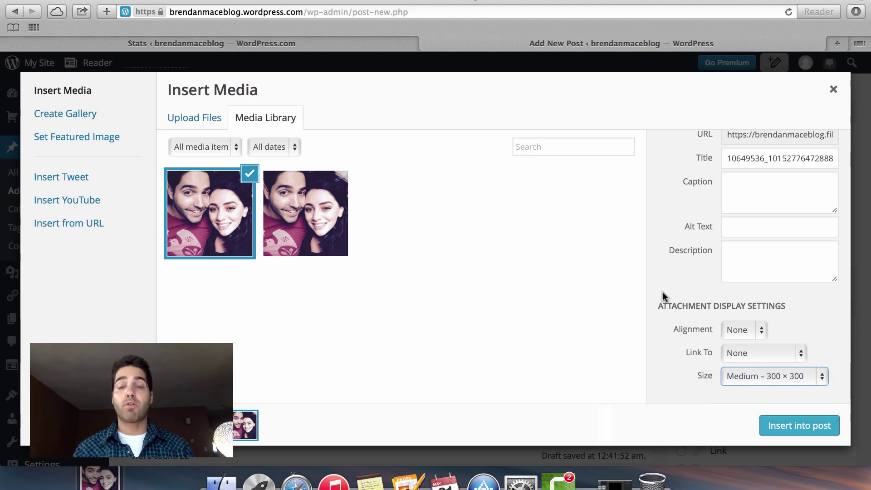
{"action": "scroll", "coordinate": [686, 252], "scroll_direction": "up", "scroll_amount": 1}
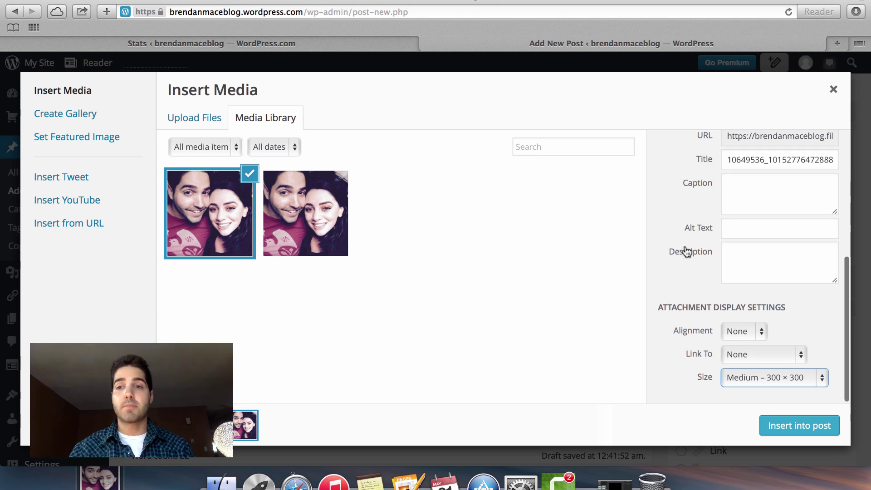
{"action": "scroll", "coordinate": [687, 252], "scroll_direction": "up", "scroll_amount": 3}
Step: Replace the photo's file-name title with 'Vacations and Travel' in the Insert Media dialog
{"action": "double_click", "coordinate": [750, 228]}
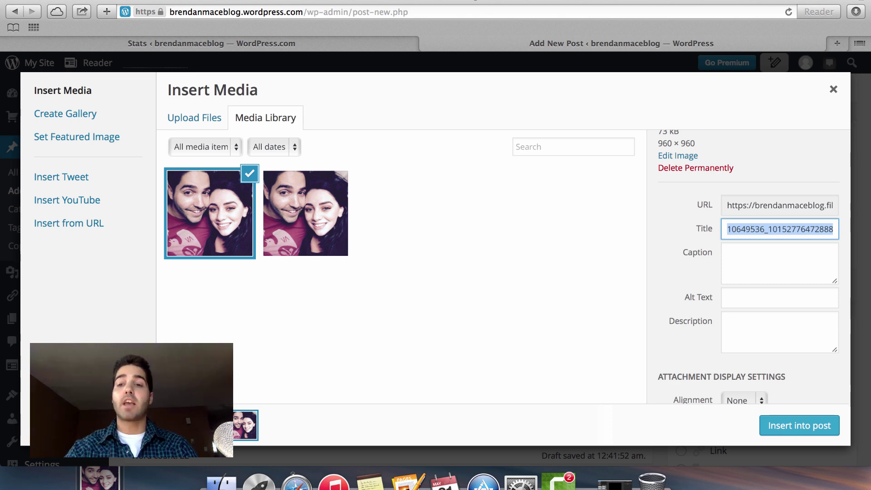
{"action": "type", "text": "Vac"}
{"action": "key", "text": "BackSpace"}
{"action": "key", "text": "BackSpace"}
{"action": "type", "text": "ac"}
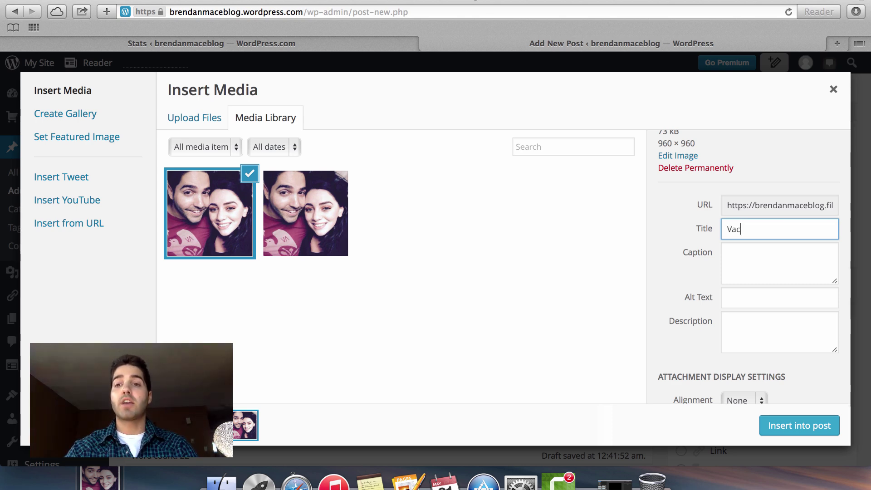
{"action": "type", "text": "tions and"}
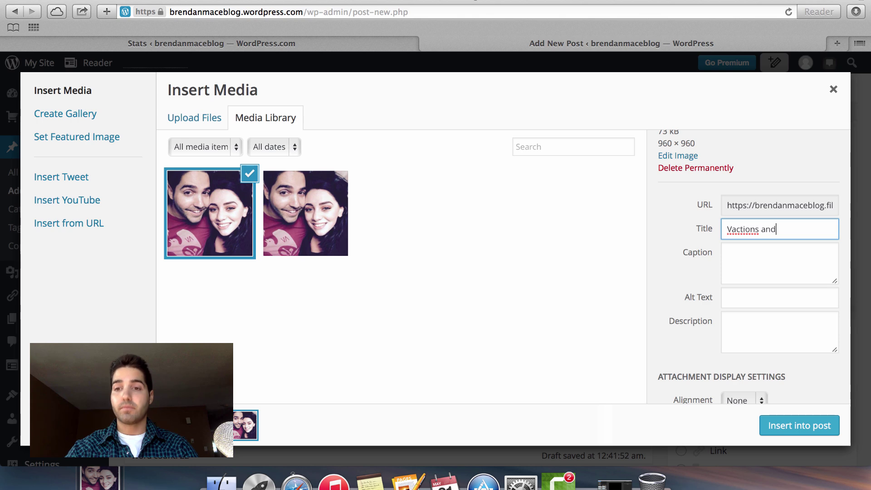
{"action": "key", "text": "BackSpace"}
{"action": "key", "text": "BackSpace"}
{"action": "key", "text": "BackSpace"}
{"action": "key", "text": "BackSpace"}
{"action": "key", "text": "BackSpace"}
{"action": "key", "text": "BackSpace"}
{"action": "key", "text": "BackSpace"}
{"action": "key", "text": "BackSpace"}
{"action": "key", "text": "BackSpace"}
{"action": "type", "text": "ation"}
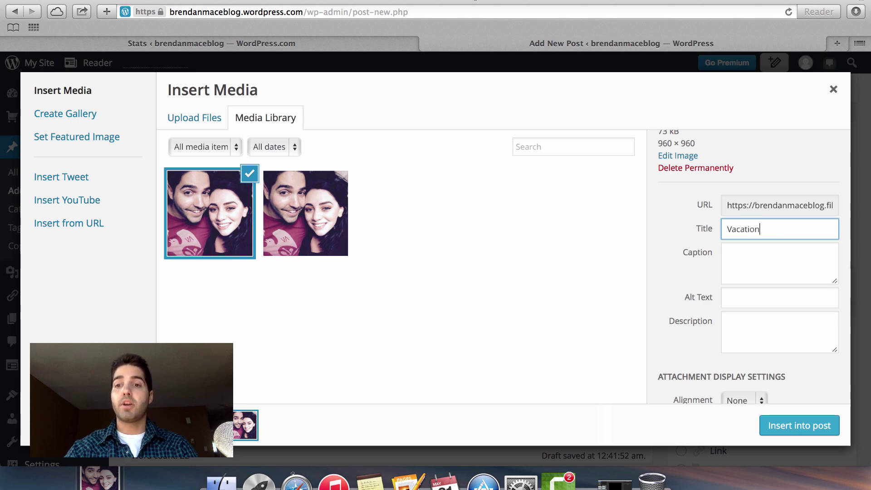
{"action": "type", "text": "s and Travel"}
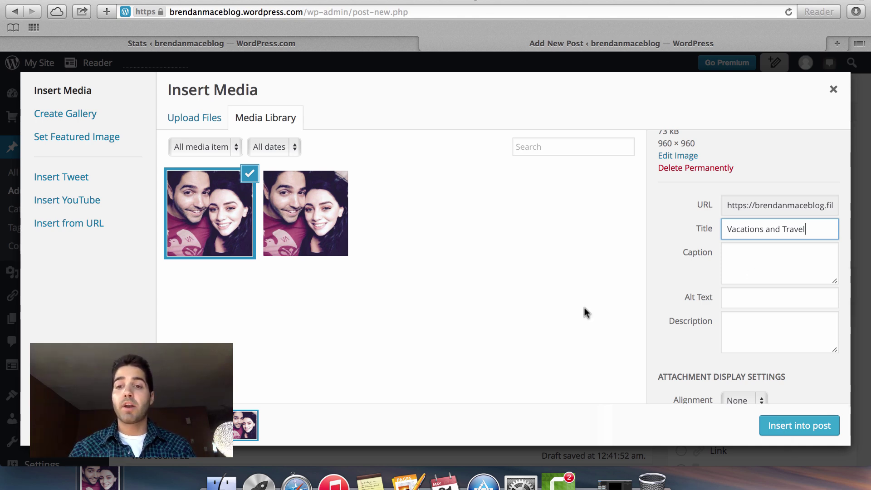
{"action": "scroll", "coordinate": [752, 296], "scroll_direction": "down", "scroll_amount": 3}
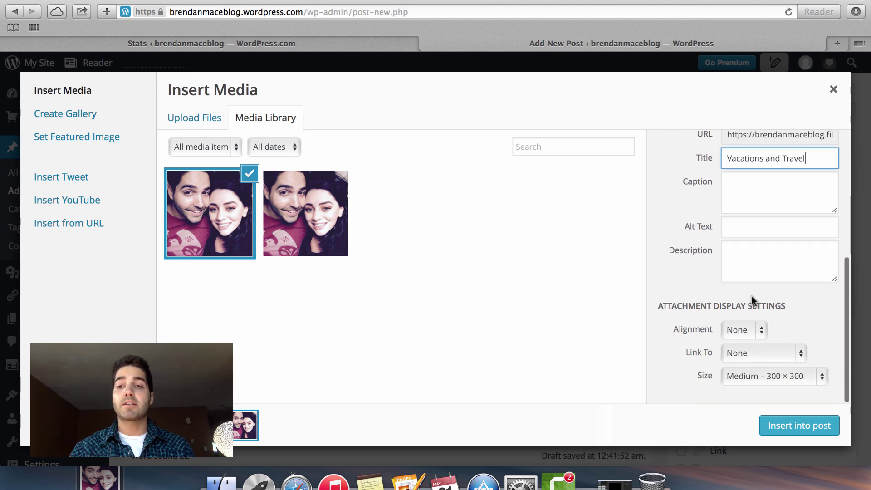
Step: Place the photo into the post and paste a line of text below it
{"action": "left_click", "coordinate": [801, 426]}
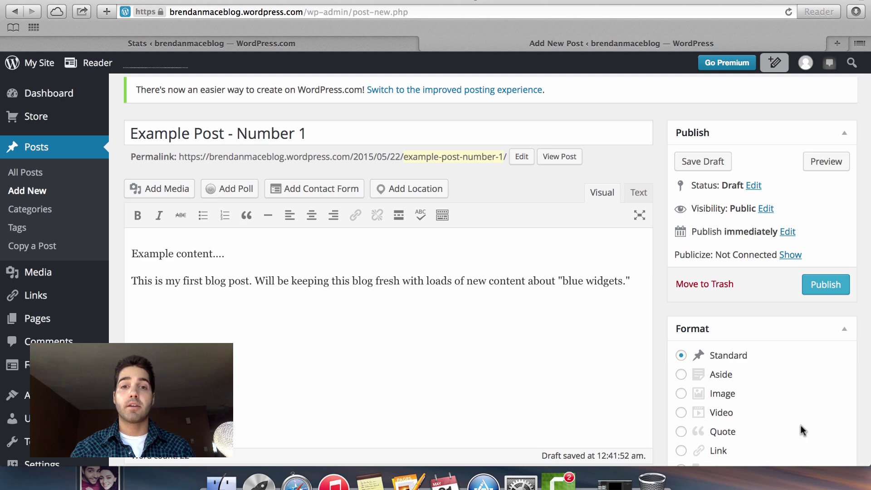
{"action": "scroll", "coordinate": [481, 366], "scroll_direction": "down", "scroll_amount": 5}
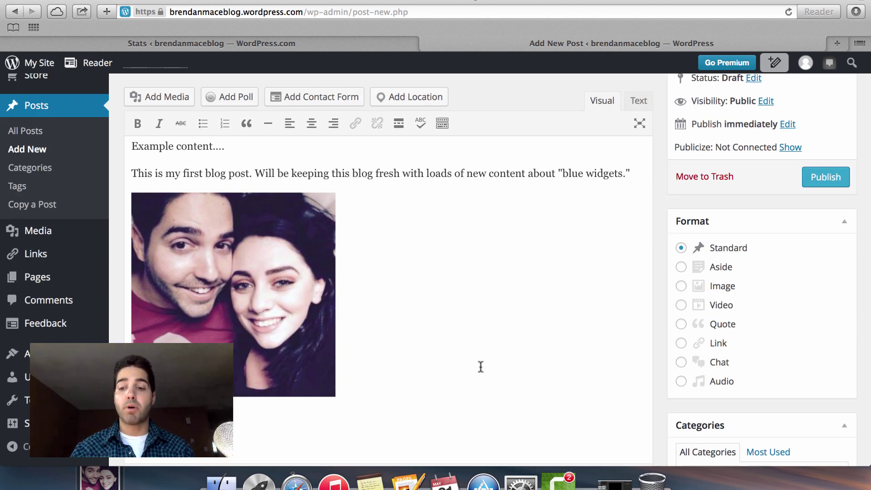
{"action": "scroll", "coordinate": [481, 365], "scroll_direction": "down", "scroll_amount": 1}
{"action": "key", "text": "super+v"}
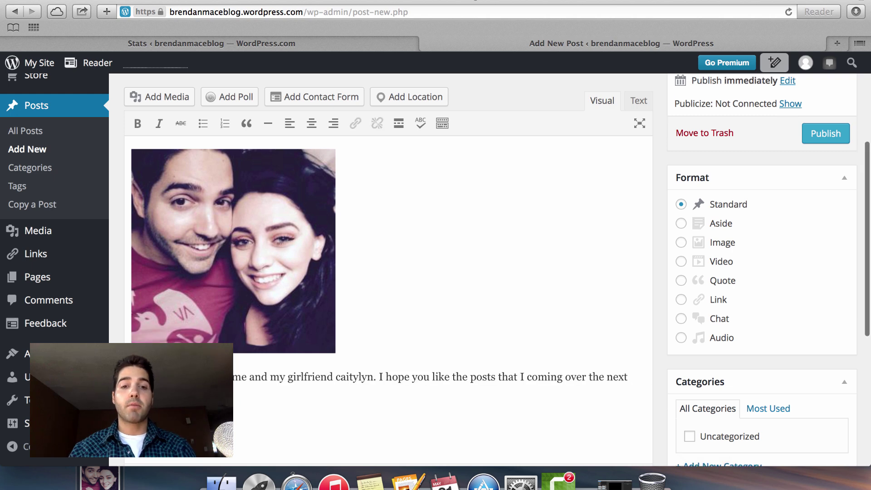
{"action": "scroll", "coordinate": [271, 372], "scroll_direction": "down", "scroll_amount": 2}
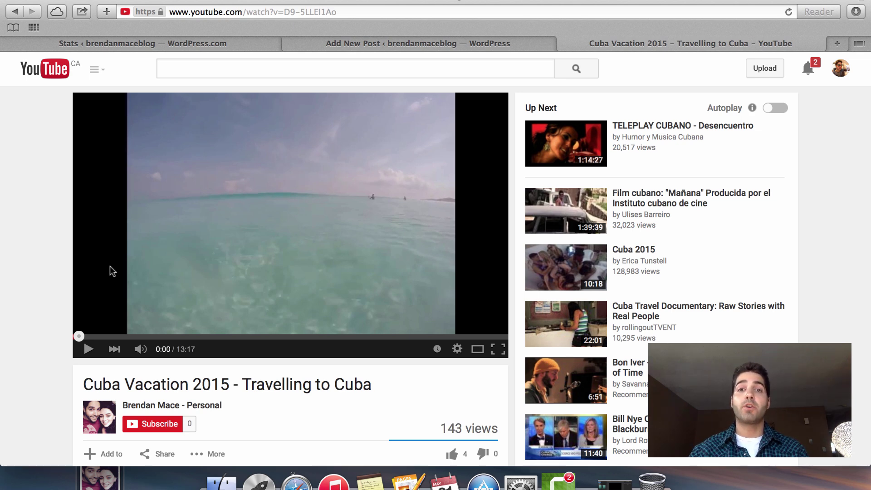
Step: Display the Cuba Vacation video's 480 × 360 iframe embed code and collapse the extra options
{"action": "scroll", "coordinate": [110, 266], "scroll_direction": "down", "scroll_amount": 3}
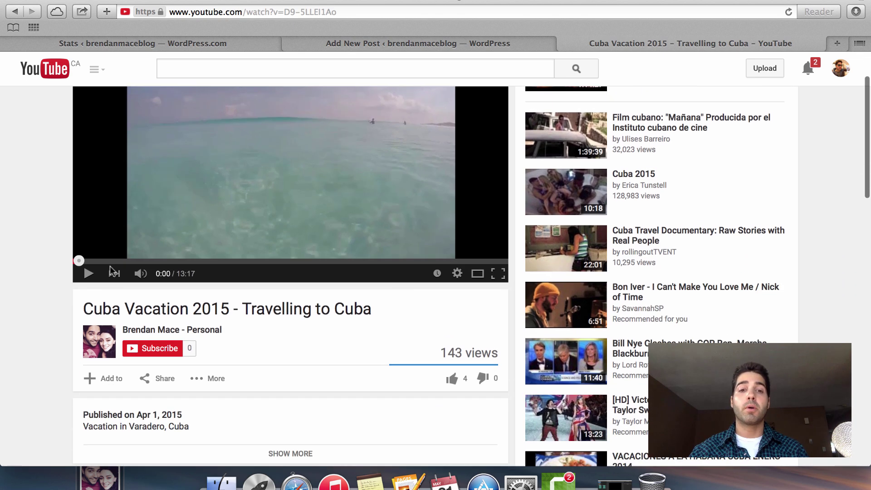
{"action": "left_click", "coordinate": [158, 384]}
{"action": "scroll", "coordinate": [21, 361], "scroll_direction": "down", "scroll_amount": 3}
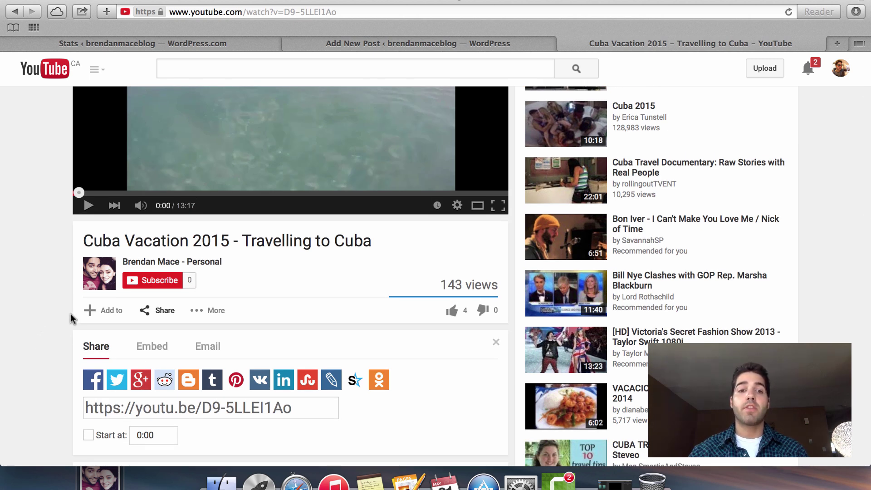
{"action": "left_click", "coordinate": [155, 352]}
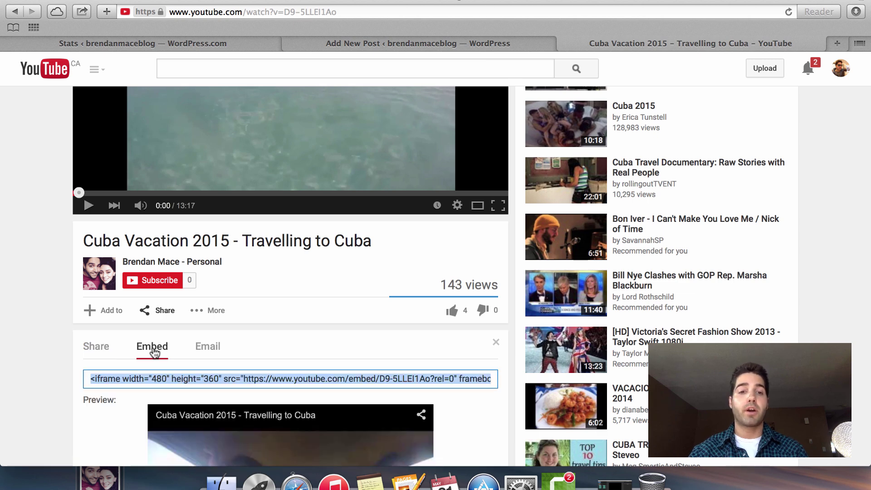
{"action": "scroll", "coordinate": [84, 327], "scroll_direction": "down", "scroll_amount": 2}
{"action": "scroll", "coordinate": [61, 295], "scroll_direction": "up", "scroll_amount": 2}
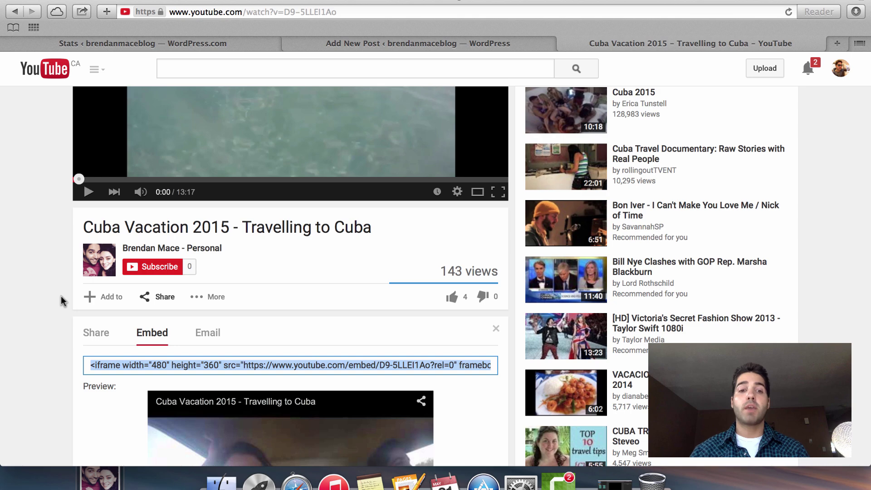
{"action": "scroll", "coordinate": [60, 296], "scroll_direction": "down", "scroll_amount": 5}
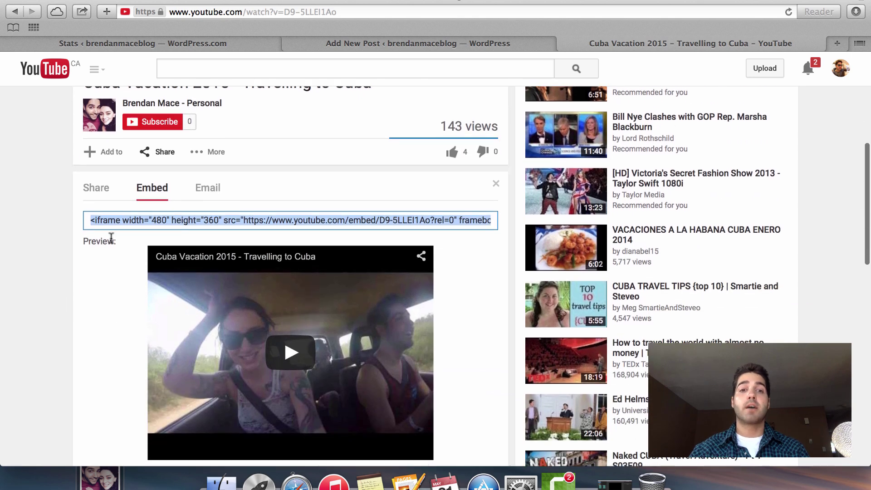
{"action": "scroll", "coordinate": [111, 237], "scroll_direction": "down", "scroll_amount": 8}
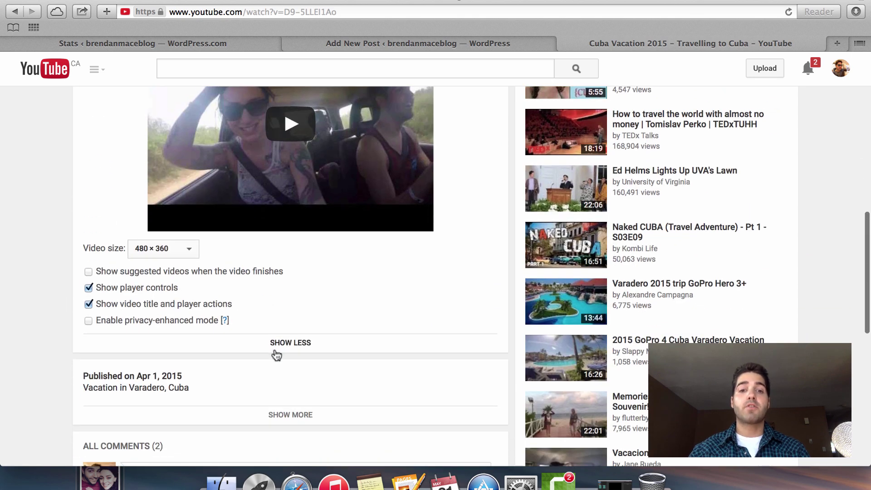
{"action": "left_click", "coordinate": [276, 346]}
{"action": "scroll", "coordinate": [125, 227], "scroll_direction": "up", "scroll_amount": 6}
{"action": "scroll", "coordinate": [126, 226], "scroll_direction": "up", "scroll_amount": 3}
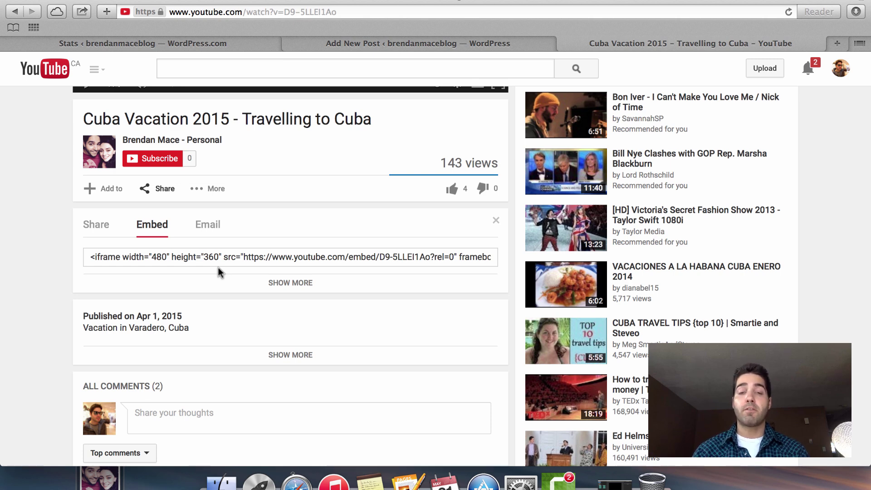
Step: Expand the embed options and choose the 640 × 480 video size
{"action": "left_click", "coordinate": [285, 282]}
{"action": "scroll", "coordinate": [129, 260], "scroll_direction": "down", "scroll_amount": 5}
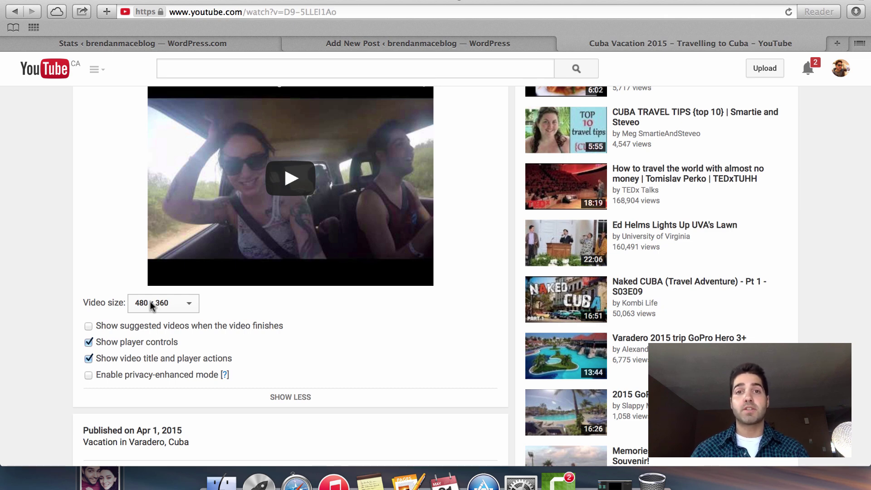
{"action": "left_click", "coordinate": [151, 306]}
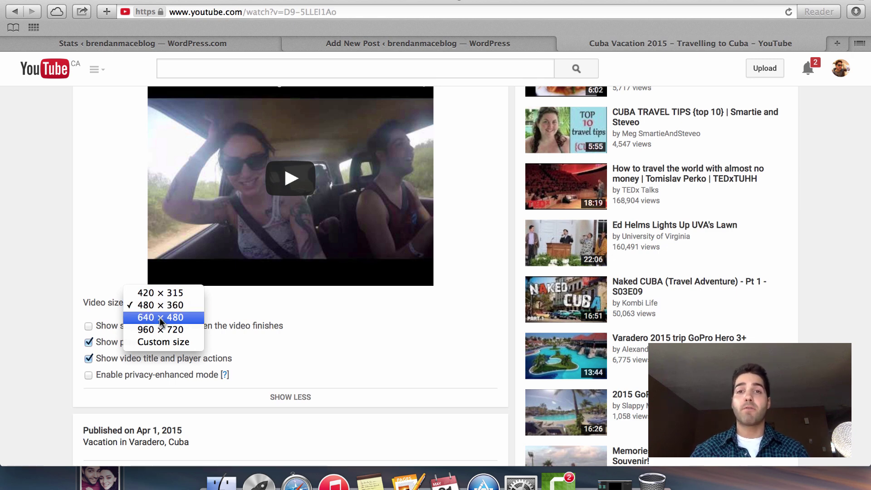
{"action": "left_click", "coordinate": [161, 316]}
{"action": "scroll", "coordinate": [124, 269], "scroll_direction": "up", "scroll_amount": 5}
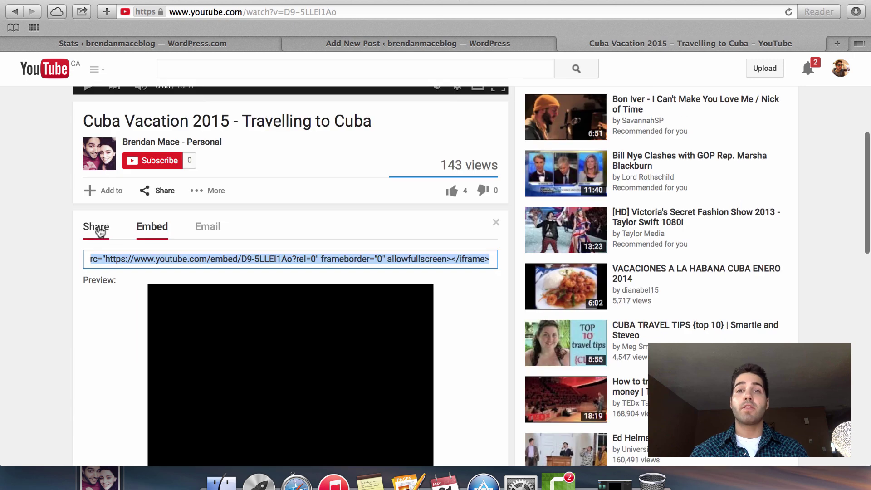
{"action": "scroll", "coordinate": [107, 304], "scroll_direction": "down", "scroll_amount": 3}
{"action": "scroll", "coordinate": [112, 316], "scroll_direction": "down", "scroll_amount": 6}
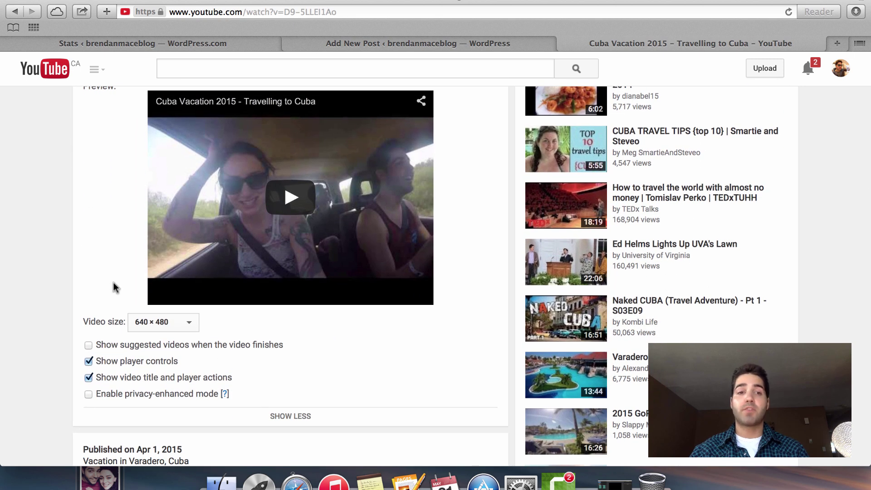
{"action": "scroll", "coordinate": [114, 282], "scroll_direction": "down", "scroll_amount": 2}
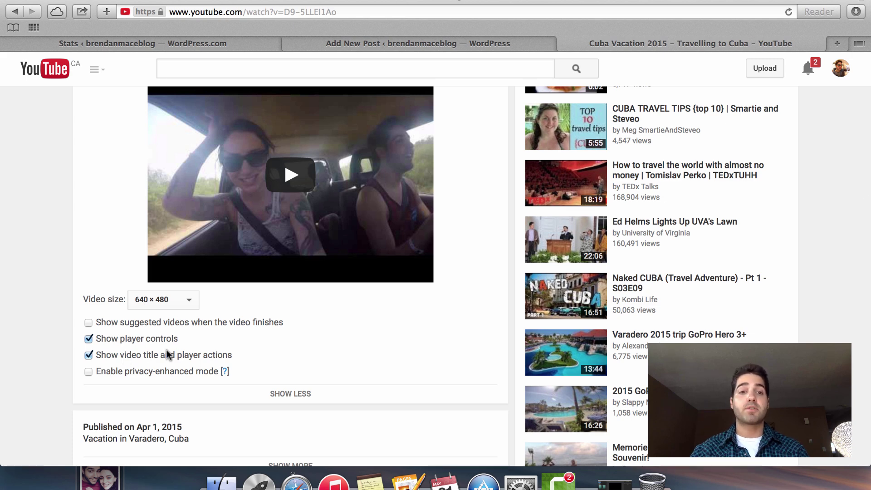
{"action": "scroll", "coordinate": [166, 351], "scroll_direction": "down", "scroll_amount": 1}
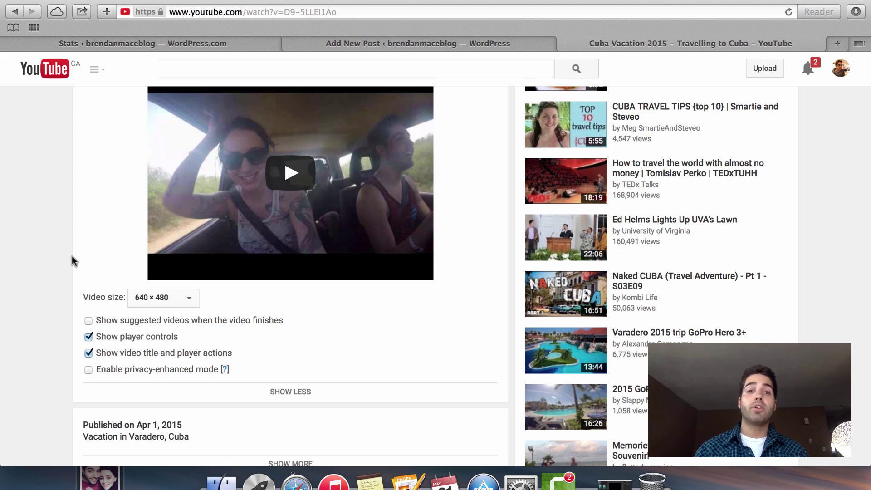
Step: Leave Show suggested videos off and select the entire 640 × 480 iframe embed code
{"action": "left_click", "coordinate": [88, 320]}
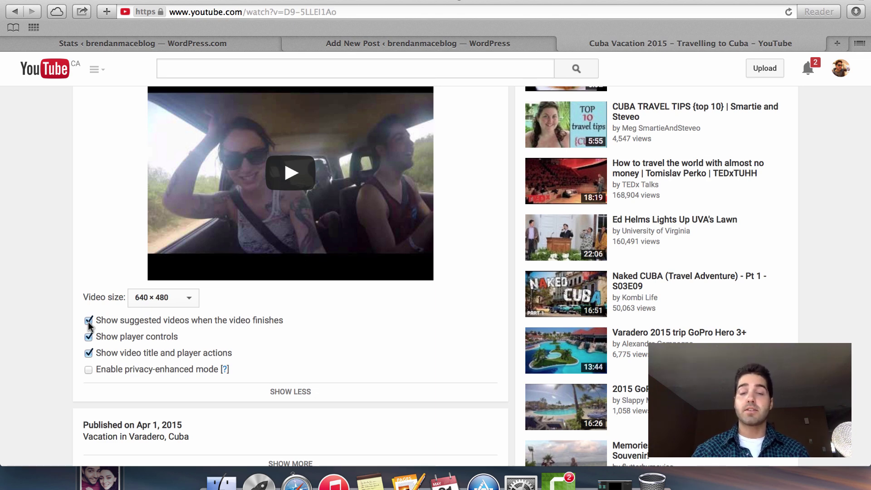
{"action": "left_click", "coordinate": [88, 321]}
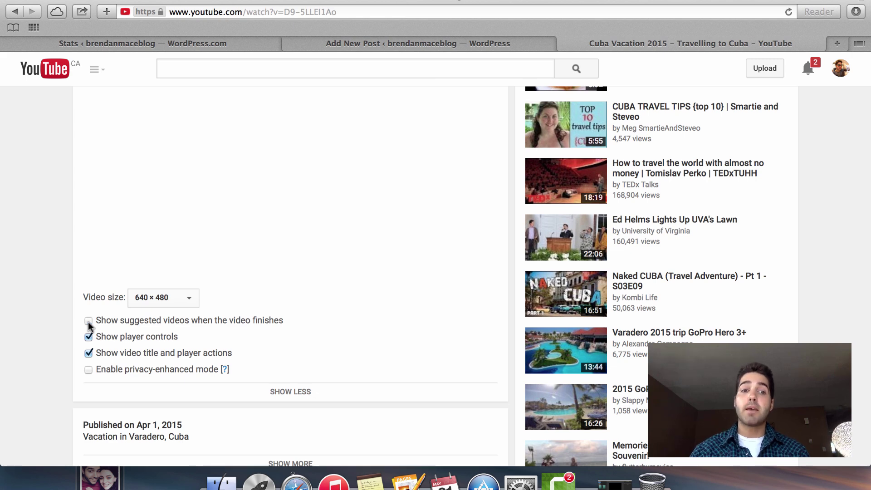
{"action": "scroll", "coordinate": [69, 282], "scroll_direction": "up", "scroll_amount": 1}
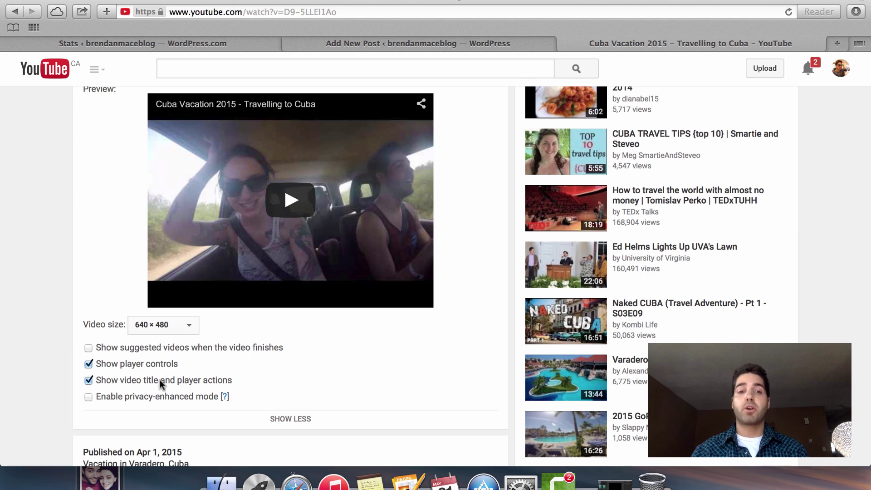
{"action": "scroll", "coordinate": [124, 281], "scroll_direction": "up", "scroll_amount": 5}
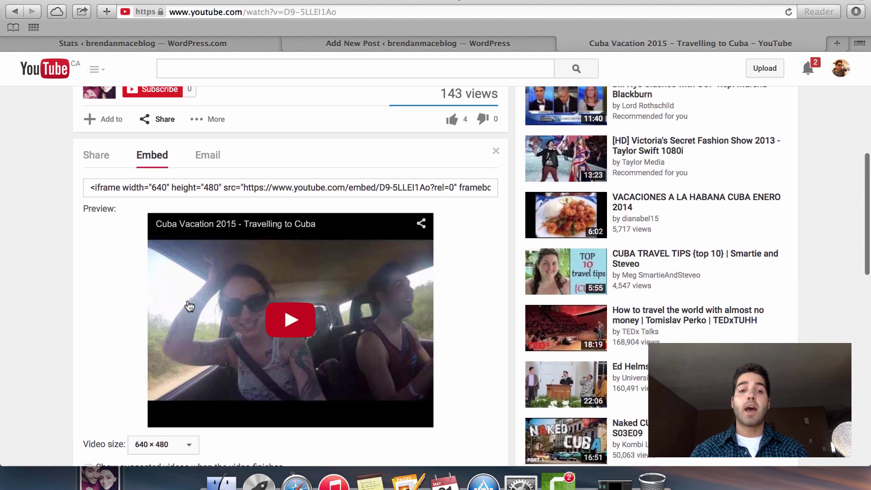
{"action": "scroll", "coordinate": [146, 380], "scroll_direction": "down", "scroll_amount": 3}
{"action": "scroll", "coordinate": [189, 248], "scroll_direction": "up", "scroll_amount": 2}
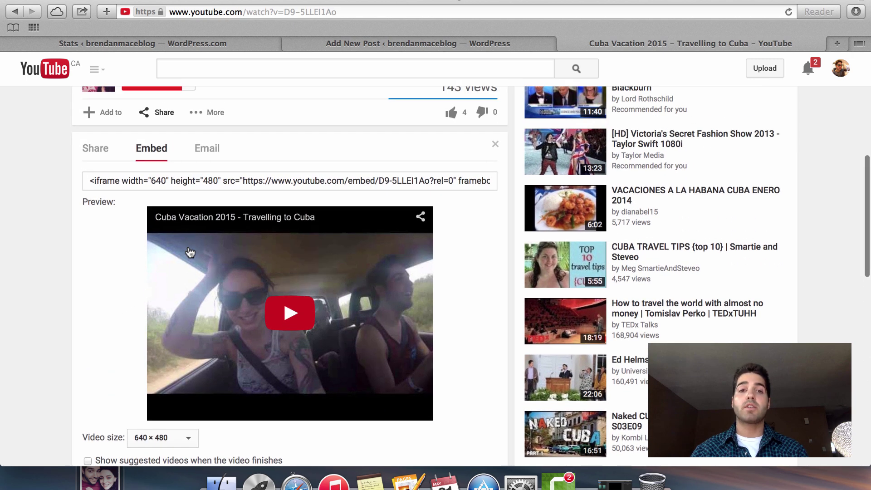
{"action": "left_click", "coordinate": [227, 181]}
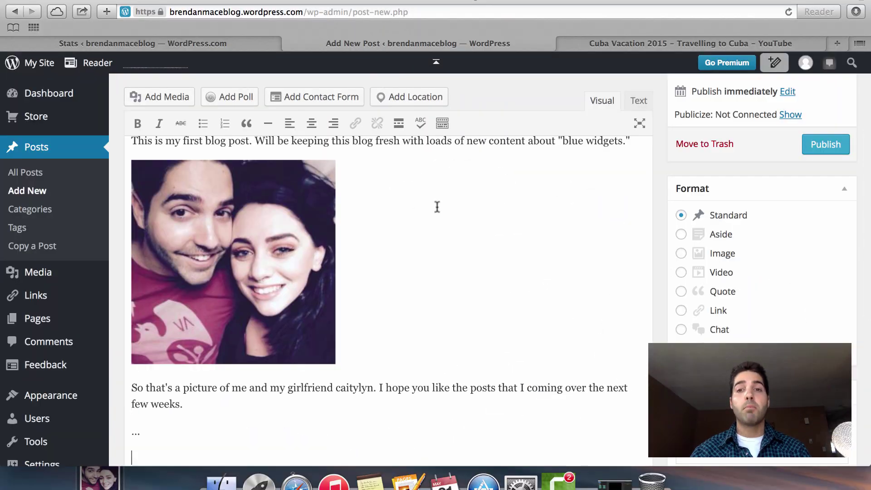
Step: Paste the YouTube iframe code into the Visual editor, then cut it back out
{"action": "scroll", "coordinate": [437, 207], "scroll_direction": "down", "scroll_amount": 1}
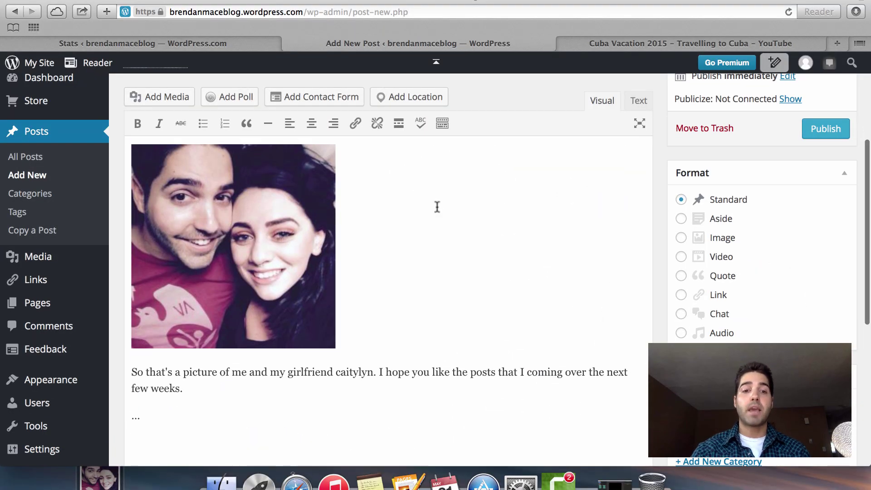
{"action": "type", "text": "<iframe width=\"640\" height=\"480\" src=\"https://www.youtube.com/embed/D9-5LLEI1Ao?rel=0\" frameborder=\"0\" allowfullscreen></iframe>"}
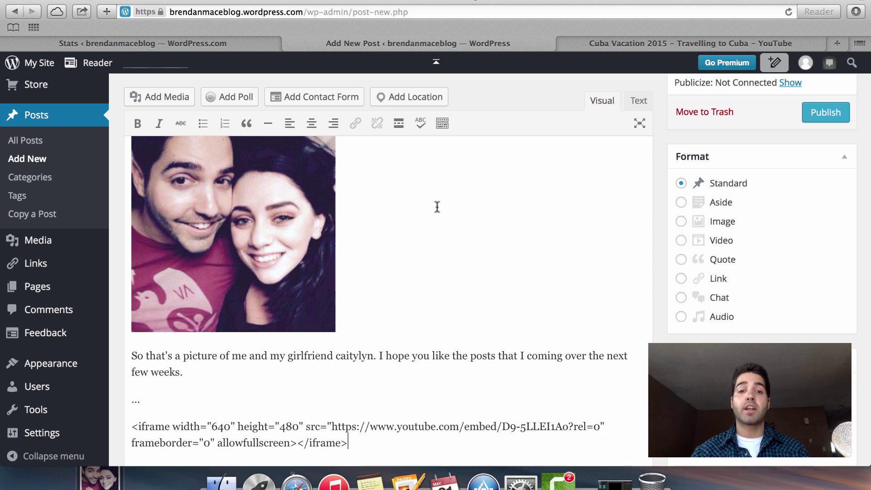
{"action": "scroll", "coordinate": [387, 429], "scroll_direction": "down", "scroll_amount": 1}
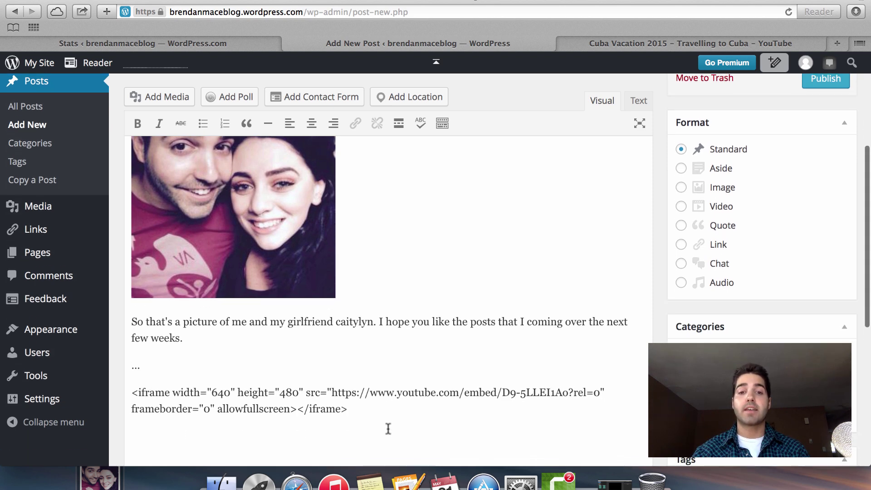
{"action": "left_click_drag", "start_coordinate": [389, 411], "coordinate": [129, 388]}
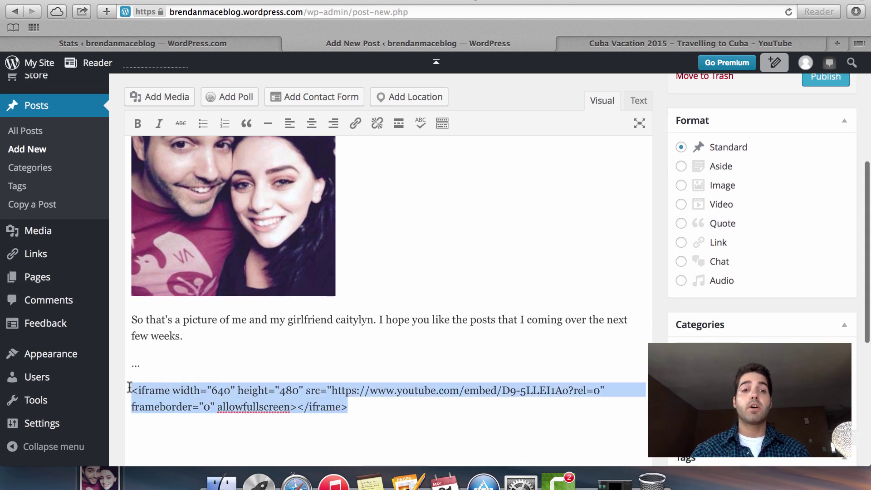
{"action": "key", "text": "super+x"}
{"action": "scroll", "coordinate": [383, 312], "scroll_direction": "up", "scroll_amount": 3}
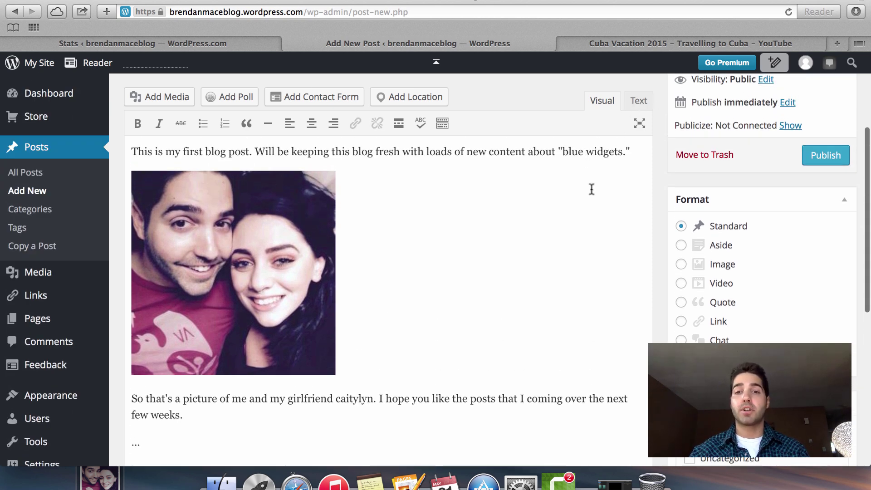
{"action": "scroll", "coordinate": [591, 189], "scroll_direction": "up", "scroll_amount": 3}
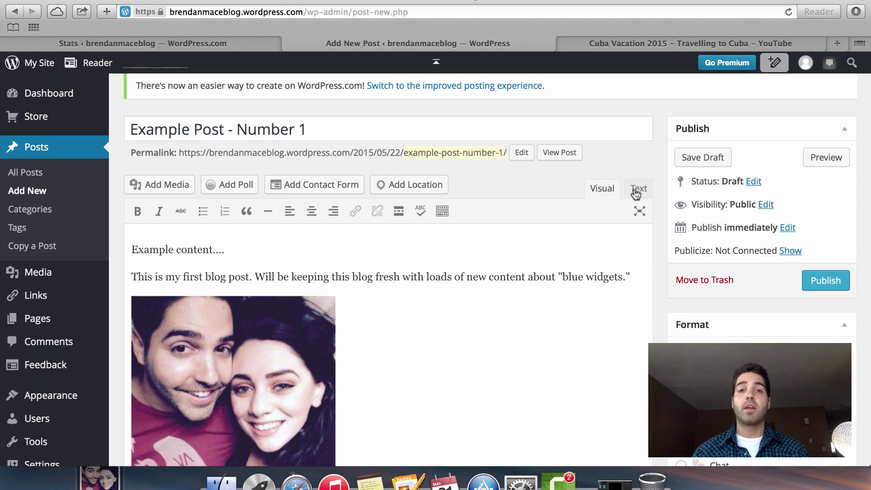
Step: In the Text view, replace the trailing &nbsp; line with the YouTube iframe embed code
{"action": "left_click", "coordinate": [637, 189]}
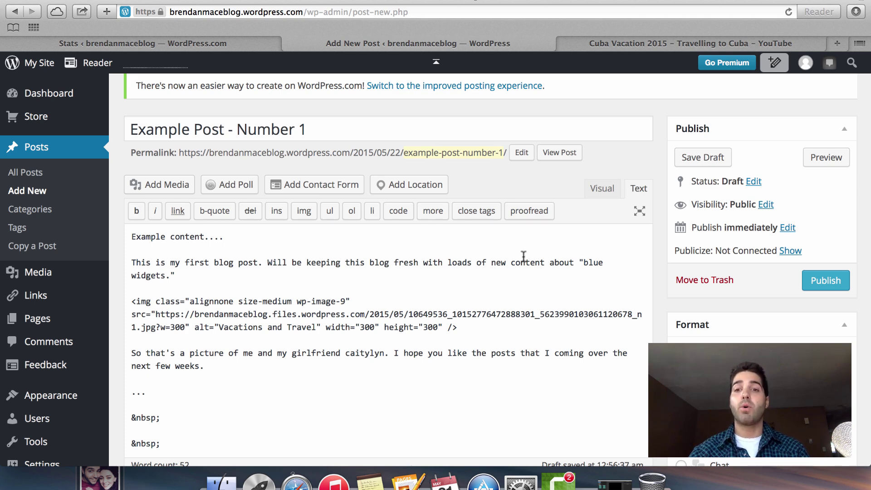
{"action": "scroll", "coordinate": [341, 303], "scroll_direction": "down", "scroll_amount": 2}
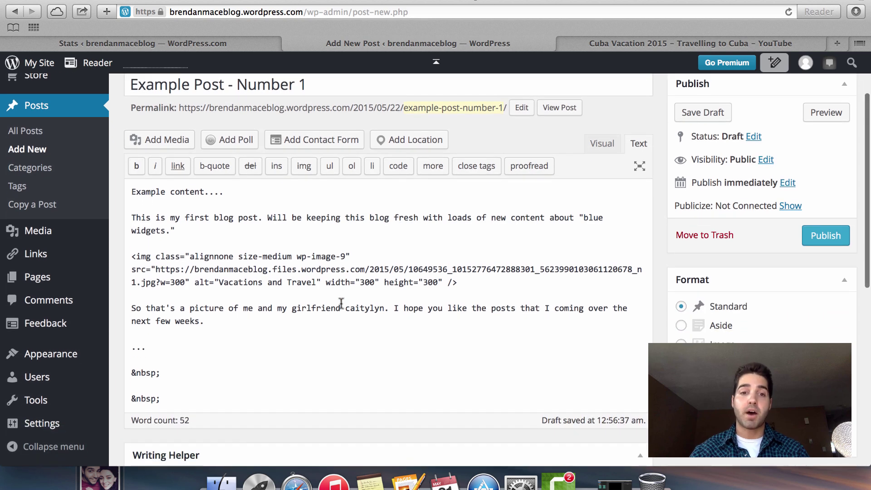
{"action": "left_click_drag", "start_coordinate": [156, 392], "coordinate": [132, 394]}
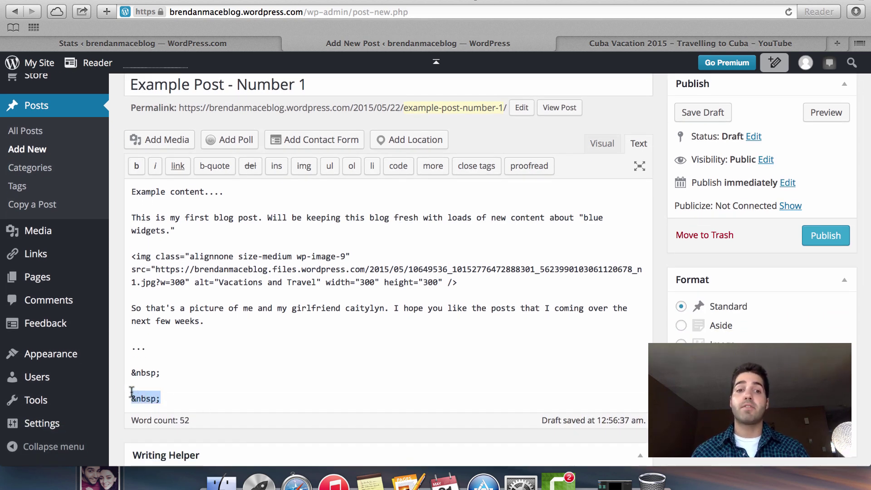
{"action": "key", "text": "super+v"}
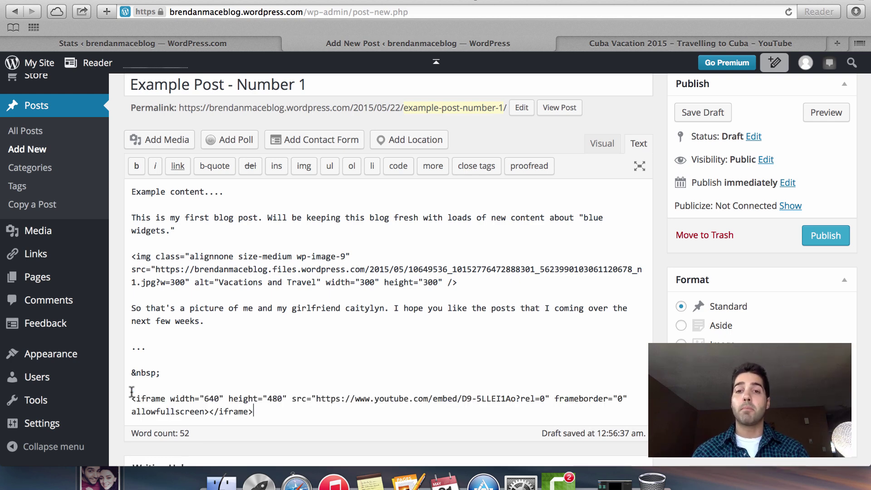
Step: Remove the blank line above the video in the Visual view and publish the post
{"action": "left_click", "coordinate": [598, 148]}
{"action": "scroll", "coordinate": [495, 279], "scroll_direction": "down", "scroll_amount": 10}
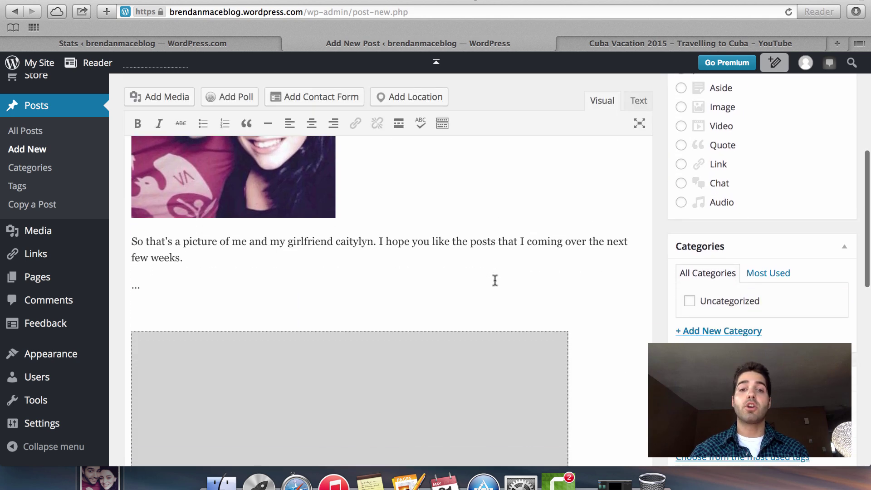
{"action": "key", "text": "BackSpace"}
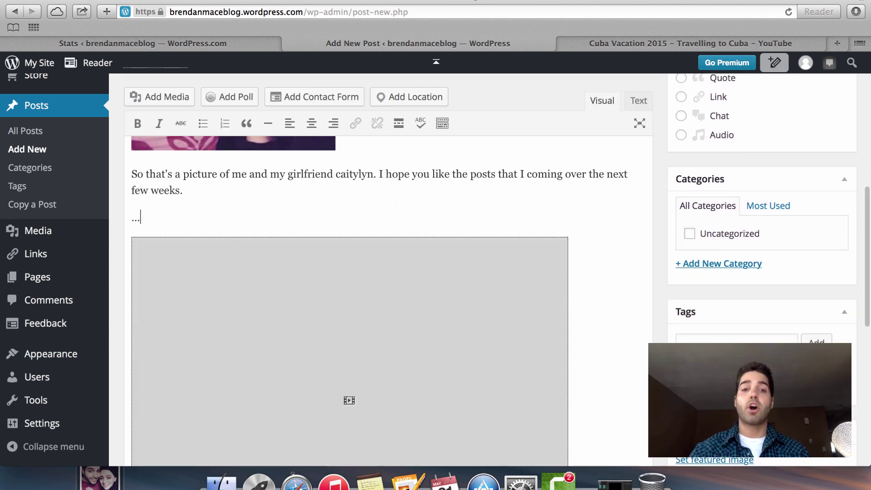
{"action": "scroll", "coordinate": [623, 302], "scroll_direction": "down", "scroll_amount": 3}
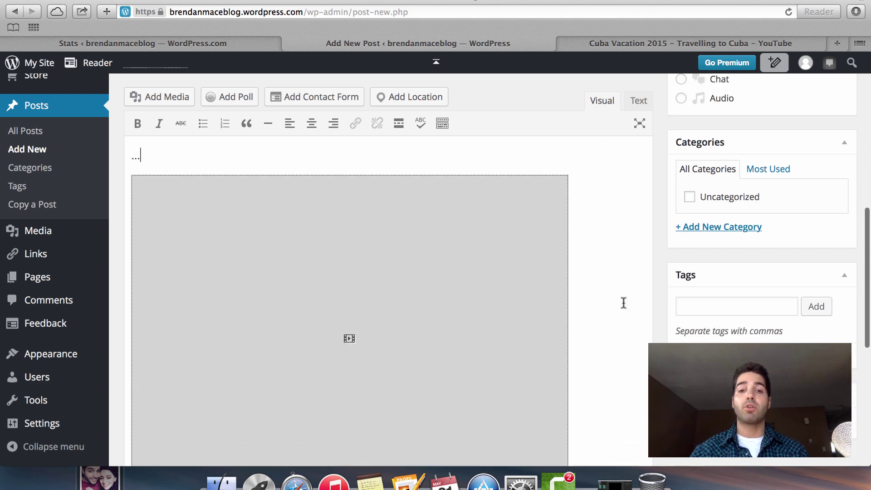
{"action": "scroll", "coordinate": [624, 302], "scroll_direction": "up", "scroll_amount": 15}
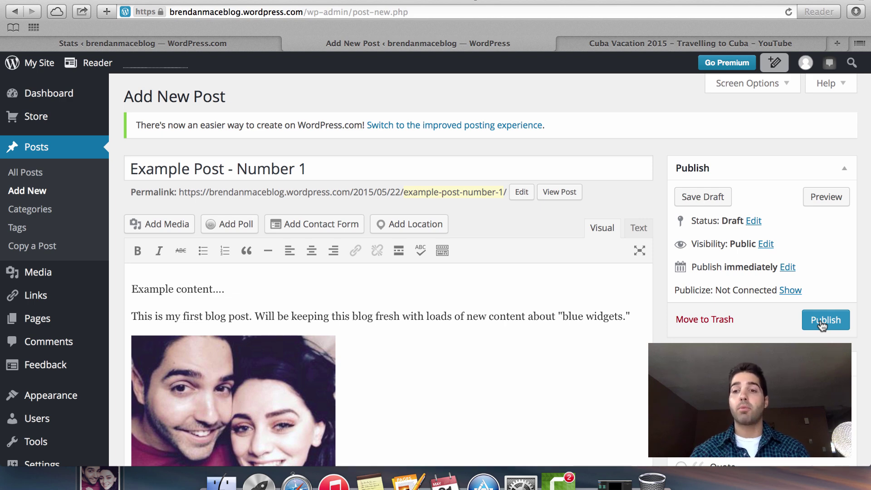
{"action": "left_click", "coordinate": [823, 326]}
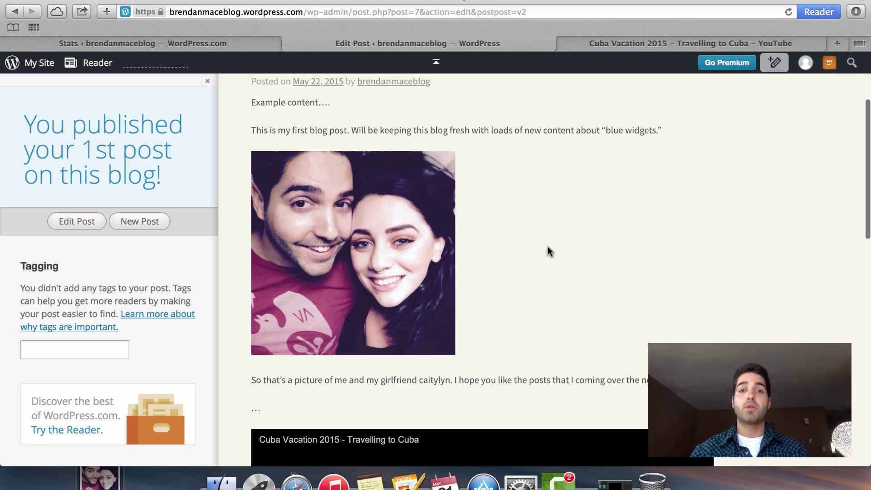
Step: Highlight parts of the published post's title and text, then clear the selection
{"action": "scroll", "coordinate": [513, 168], "scroll_direction": "up", "scroll_amount": 3}
{"action": "left_click_drag", "start_coordinate": [258, 145], "coordinate": [406, 141]}
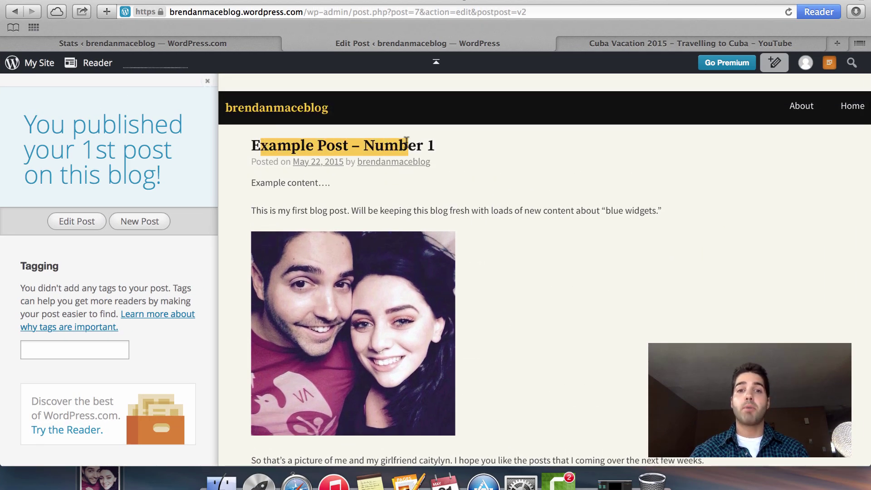
{"action": "left_click", "coordinate": [530, 220]}
{"action": "left_click_drag", "start_coordinate": [241, 189], "coordinate": [407, 210]}
Step: Scroll down to the embedded Cuba Vacation 2015 video and start it playing
{"action": "scroll", "coordinate": [543, 299], "scroll_direction": "down", "scroll_amount": 3}
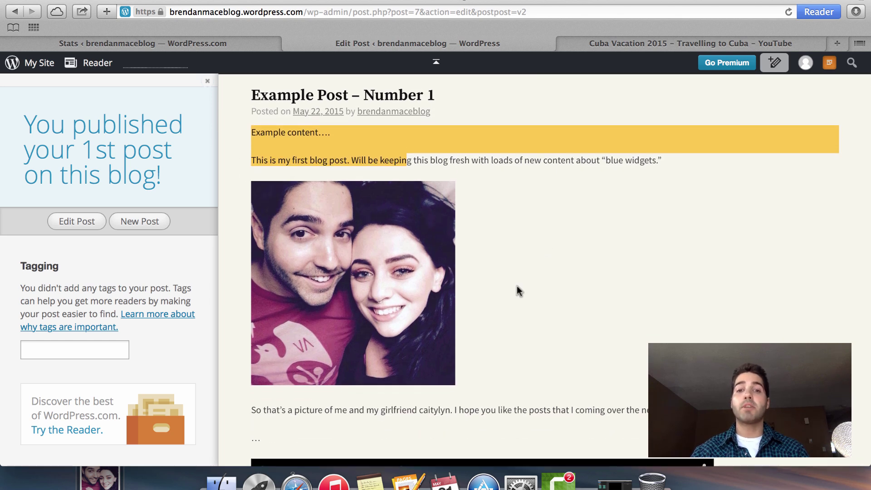
{"action": "scroll", "coordinate": [517, 287], "scroll_direction": "down", "scroll_amount": 8}
{"action": "scroll", "coordinate": [591, 184], "scroll_direction": "down", "scroll_amount": 5}
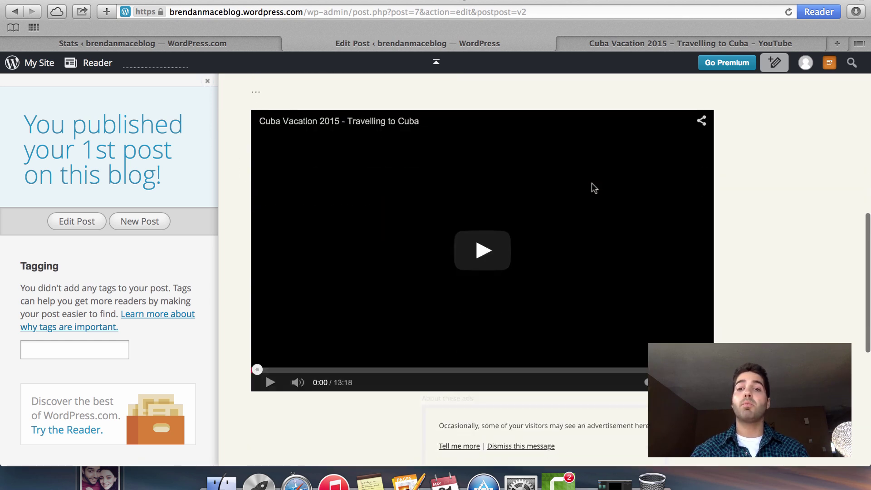
{"action": "scroll", "coordinate": [798, 189], "scroll_direction": "up", "scroll_amount": 6}
{"action": "scroll", "coordinate": [798, 189], "scroll_direction": "down", "scroll_amount": 2}
{"action": "scroll", "coordinate": [798, 190], "scroll_direction": "up", "scroll_amount": 2}
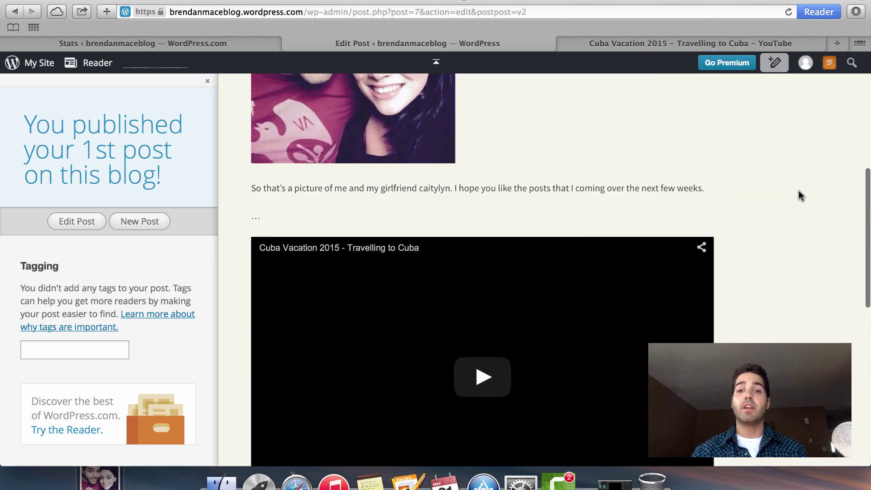
{"action": "scroll", "coordinate": [796, 194], "scroll_direction": "down", "scroll_amount": 3}
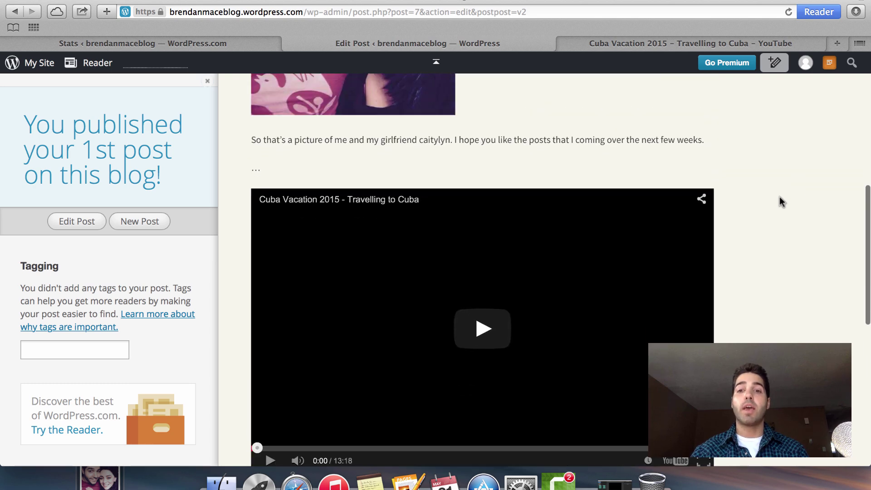
{"action": "left_click", "coordinate": [482, 334]}
{"action": "scroll", "coordinate": [789, 239], "scroll_direction": "down", "scroll_amount": 2}
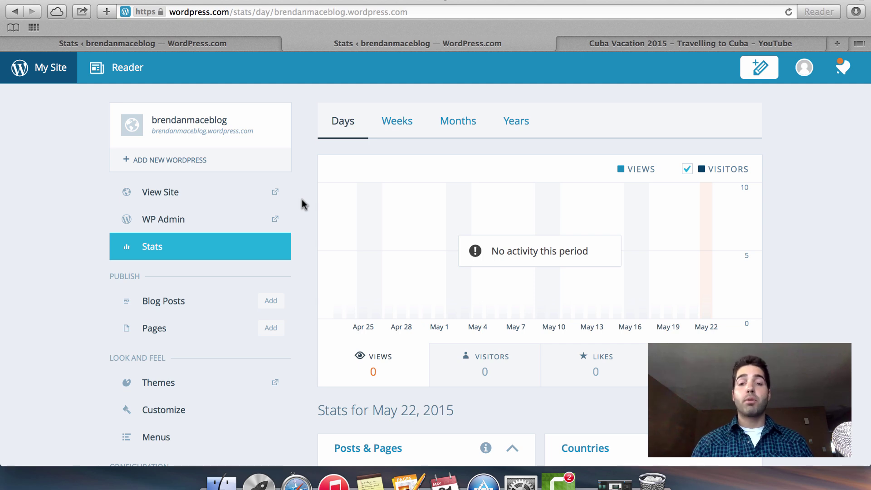
Step: Open WP Admin in a new tab and bring up the Dashboard sidebar's Appearance menu
{"action": "left_click", "coordinate": [198, 227]}
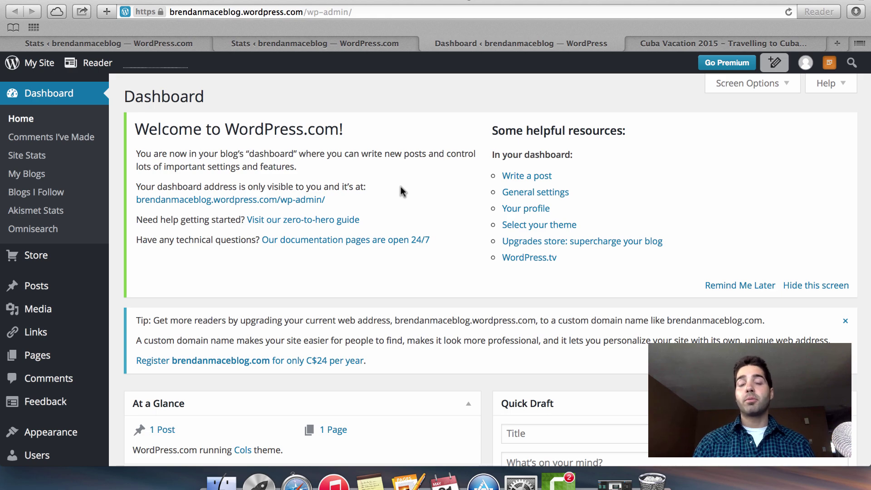
{"action": "scroll", "coordinate": [401, 186], "scroll_direction": "down", "scroll_amount": 5}
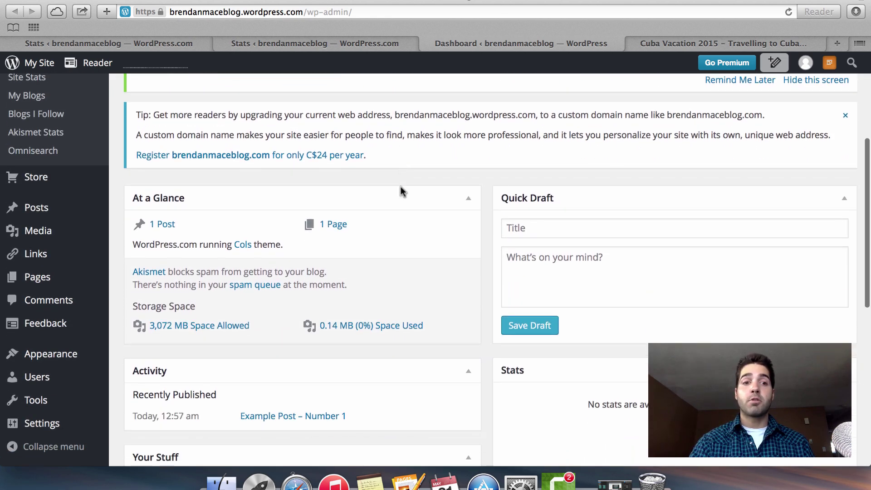
{"action": "mouse_move", "coordinate": [80, 263]}
{"action": "scroll", "coordinate": [218, 139], "scroll_direction": "up", "scroll_amount": 5}
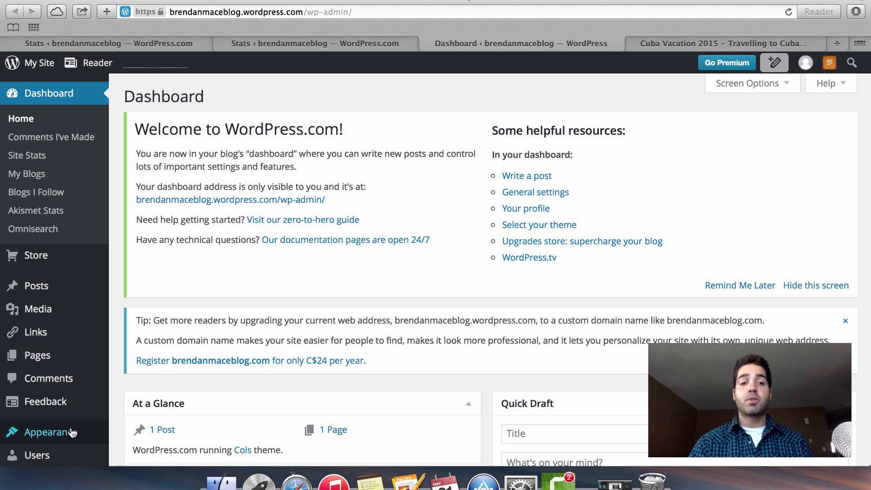
{"action": "scroll", "coordinate": [63, 426], "scroll_direction": "down", "scroll_amount": 1}
{"action": "mouse_move", "coordinate": [53, 417]}
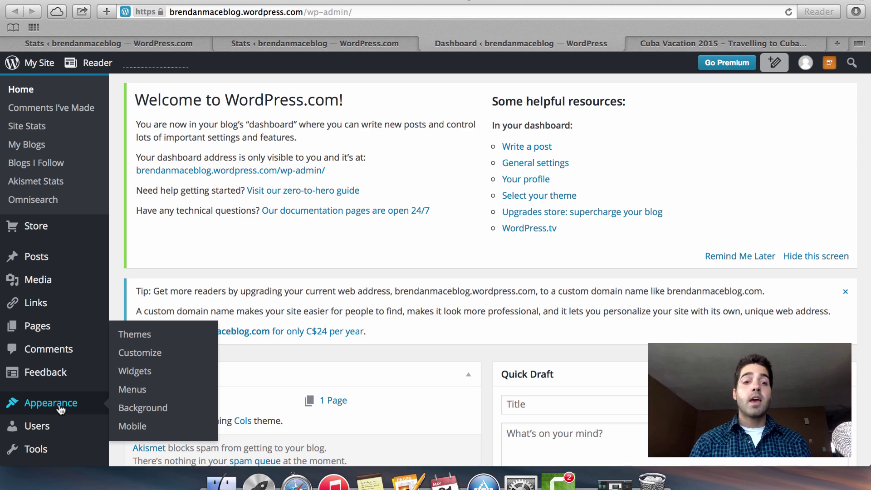
Step: Open Appearance > Themes and browse the 352 themes, with Cols shown as active
{"action": "left_click", "coordinate": [150, 336]}
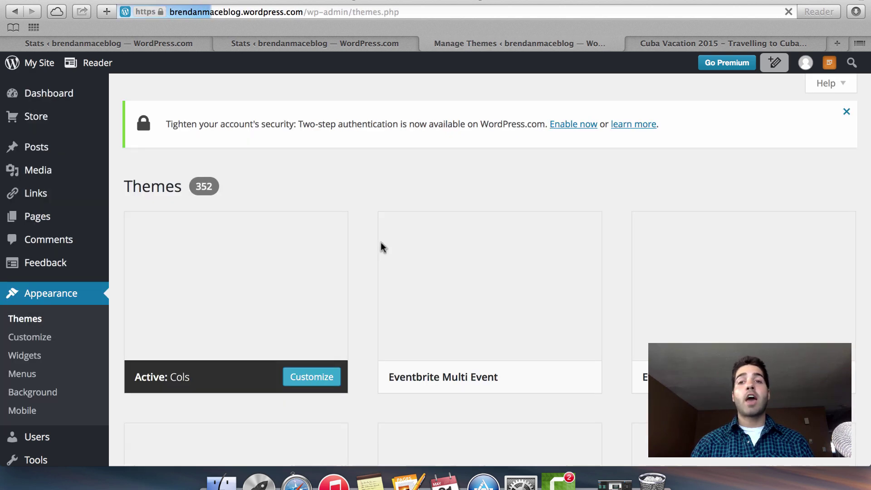
{"action": "scroll", "coordinate": [380, 241], "scroll_direction": "down", "scroll_amount": 3}
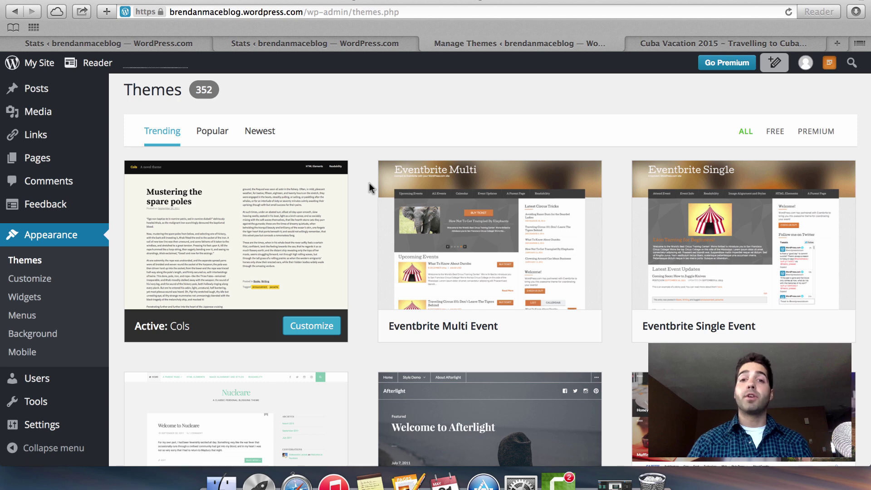
{"action": "mouse_move", "coordinate": [280, 265]}
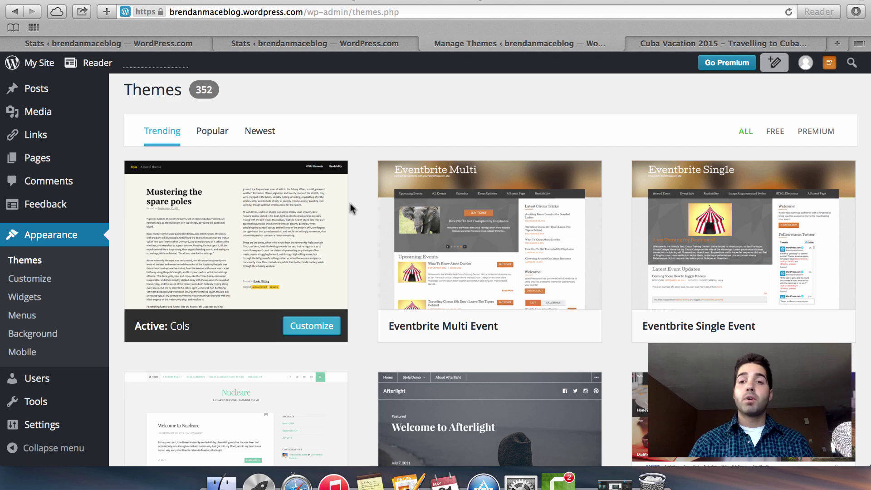
{"action": "scroll", "coordinate": [350, 204], "scroll_direction": "down", "scroll_amount": 20}
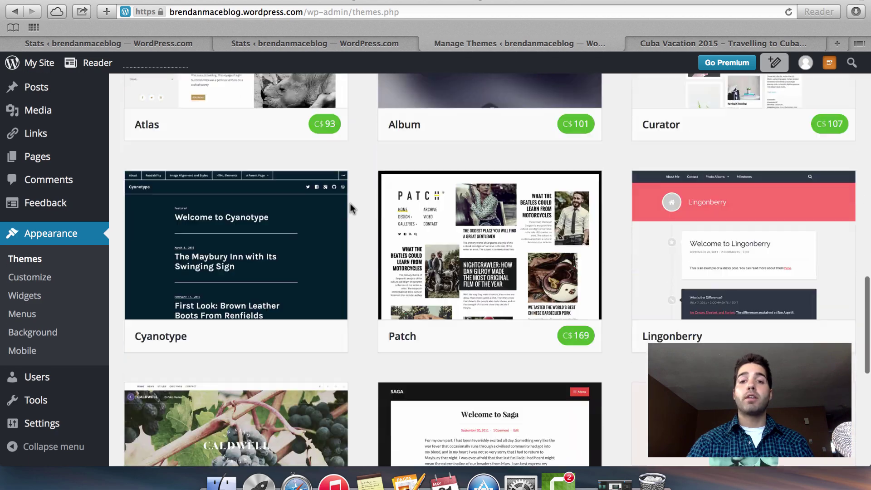
{"action": "scroll", "coordinate": [350, 204], "scroll_direction": "up", "scroll_amount": 5}
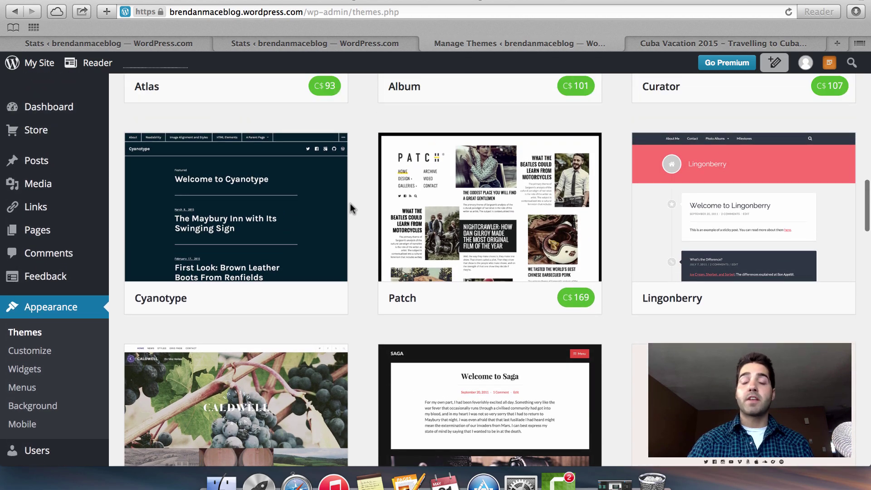
{"action": "scroll", "coordinate": [350, 203], "scroll_direction": "up", "scroll_amount": 10}
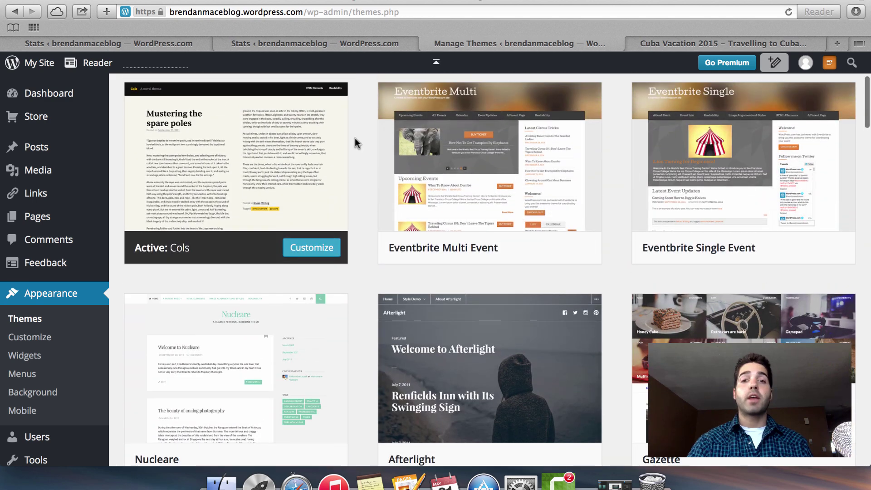
{"action": "scroll", "coordinate": [344, 200], "scroll_direction": "up", "scroll_amount": 5}
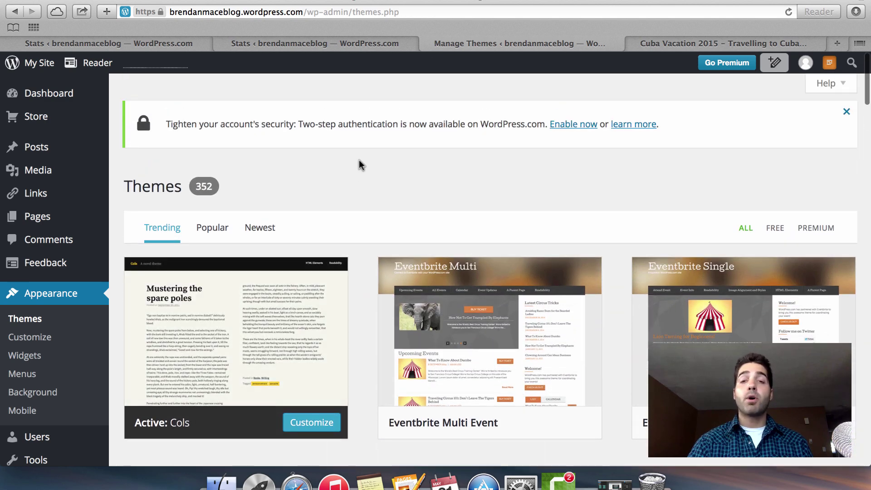
{"action": "mouse_move", "coordinate": [51, 150]}
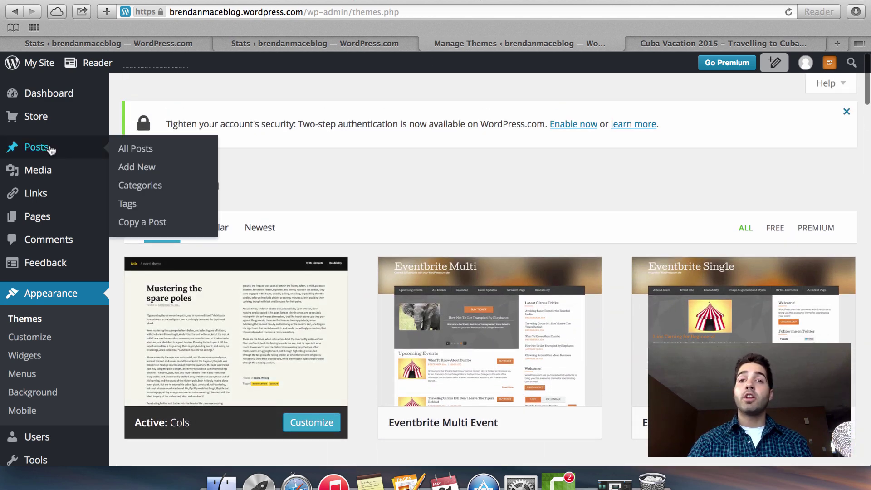